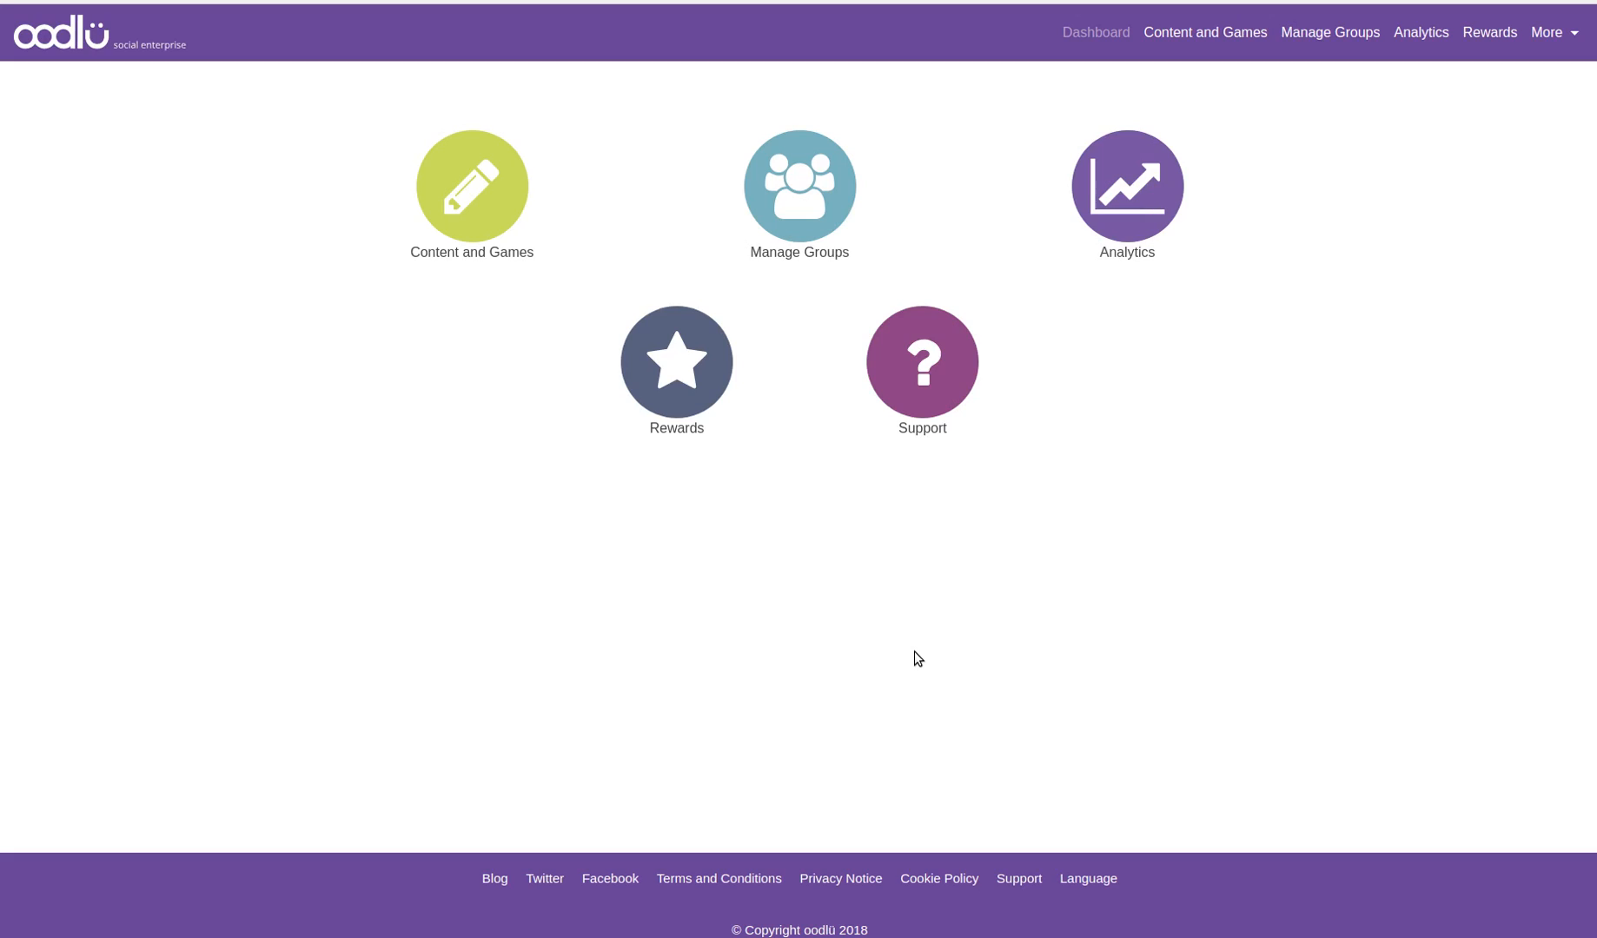
Step: Open the "Testing group things" group for editing and examine its student list
{"action": "left_click", "coordinate": [784, 232]}
{"action": "left_click", "coordinate": [401, 106]}
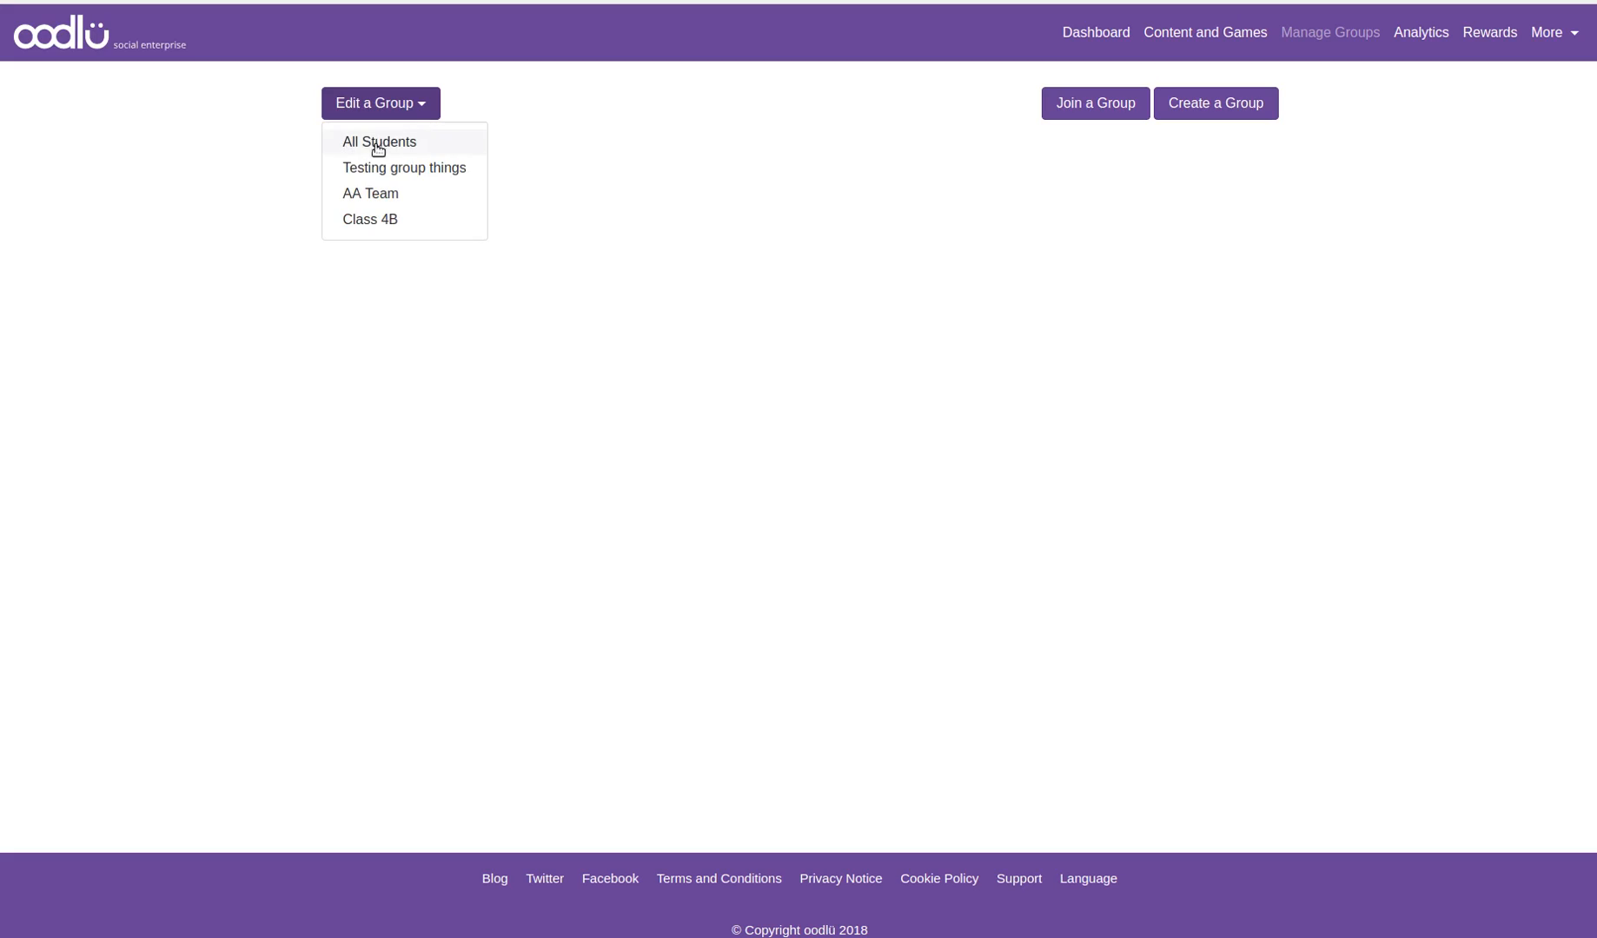
{"action": "left_click", "coordinate": [385, 170]}
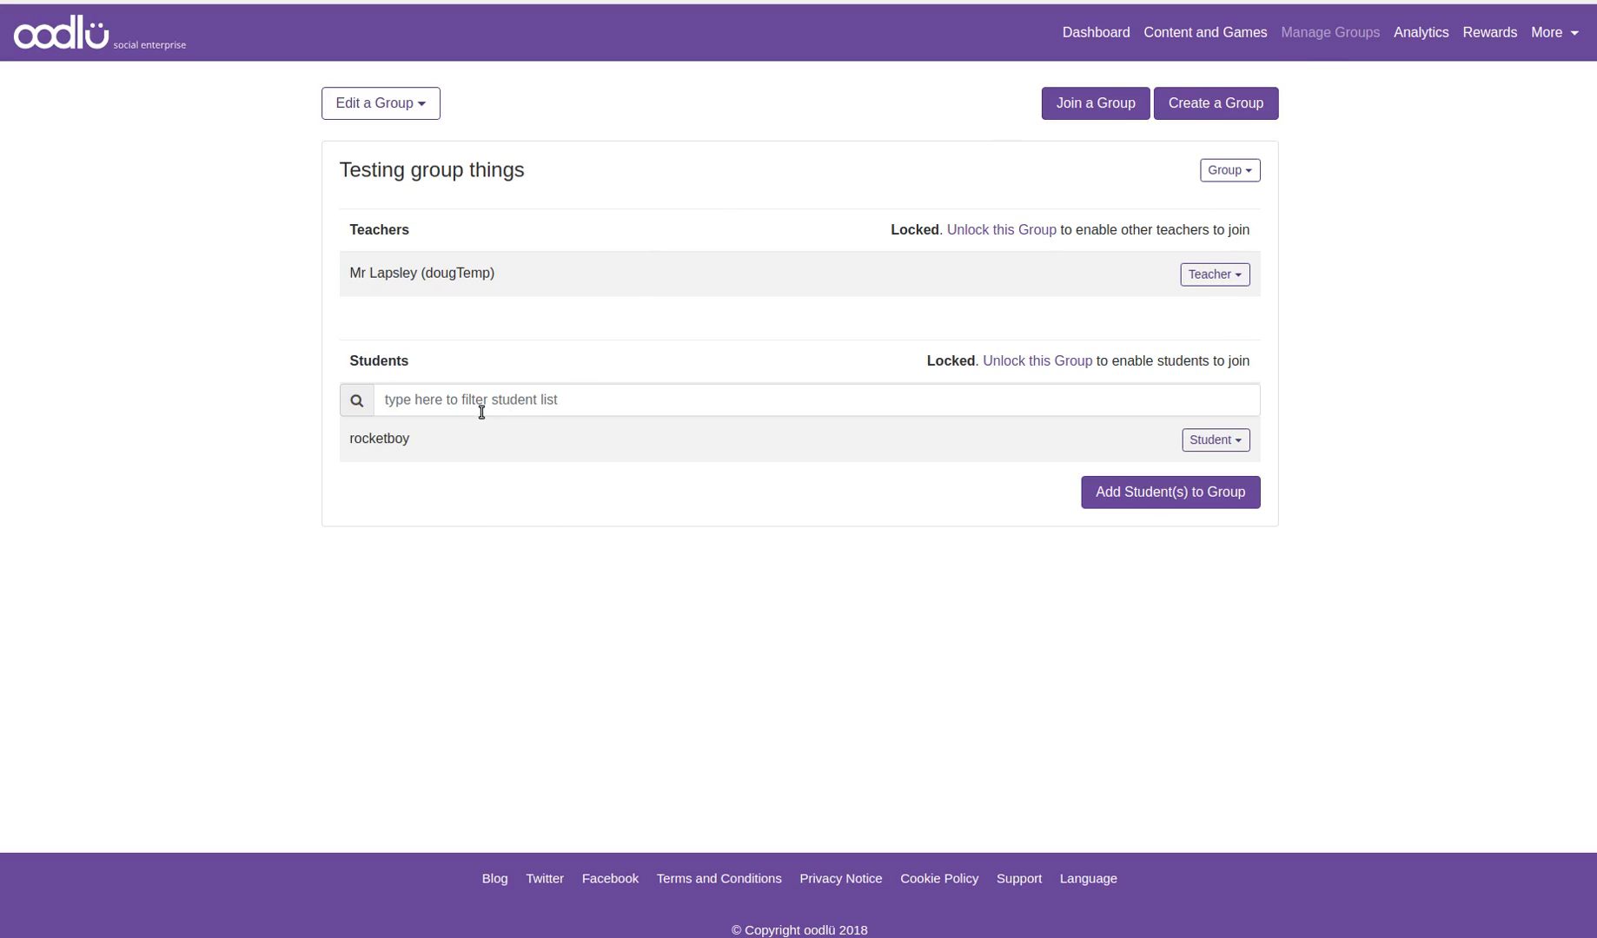
{"action": "double_click", "coordinate": [392, 438]}
{"action": "left_click", "coordinate": [480, 562]}
Step: Create a new question collection named "Cities" in Content and Games
{"action": "left_click", "coordinate": [1112, 33]}
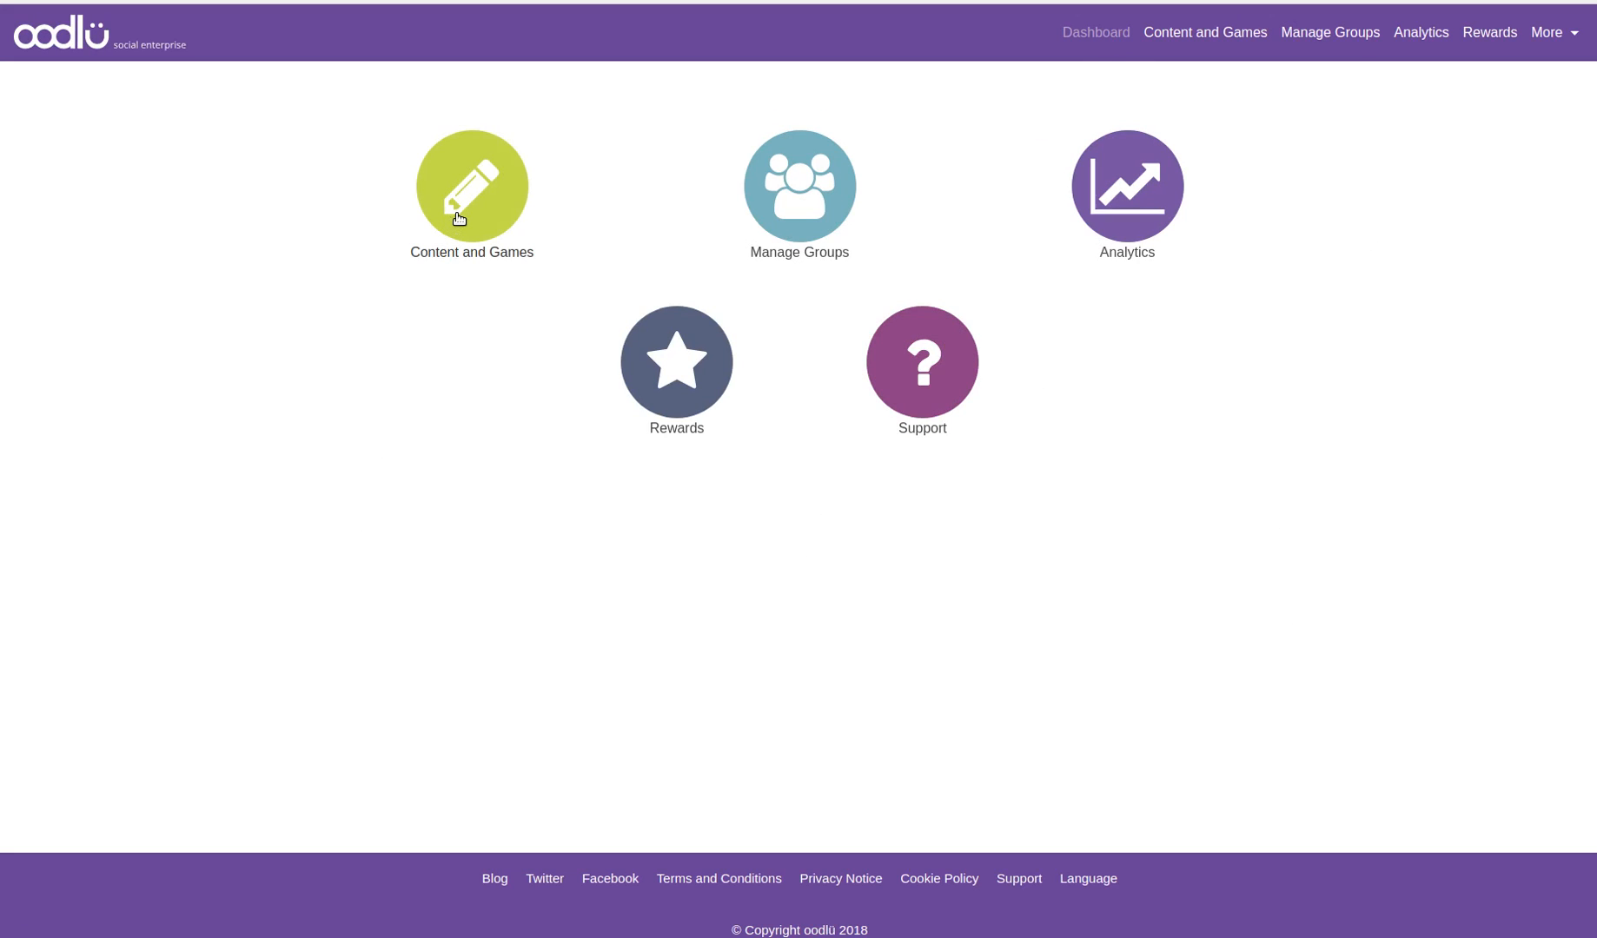
{"action": "left_click", "coordinate": [459, 218]}
{"action": "left_click", "coordinate": [1134, 102]}
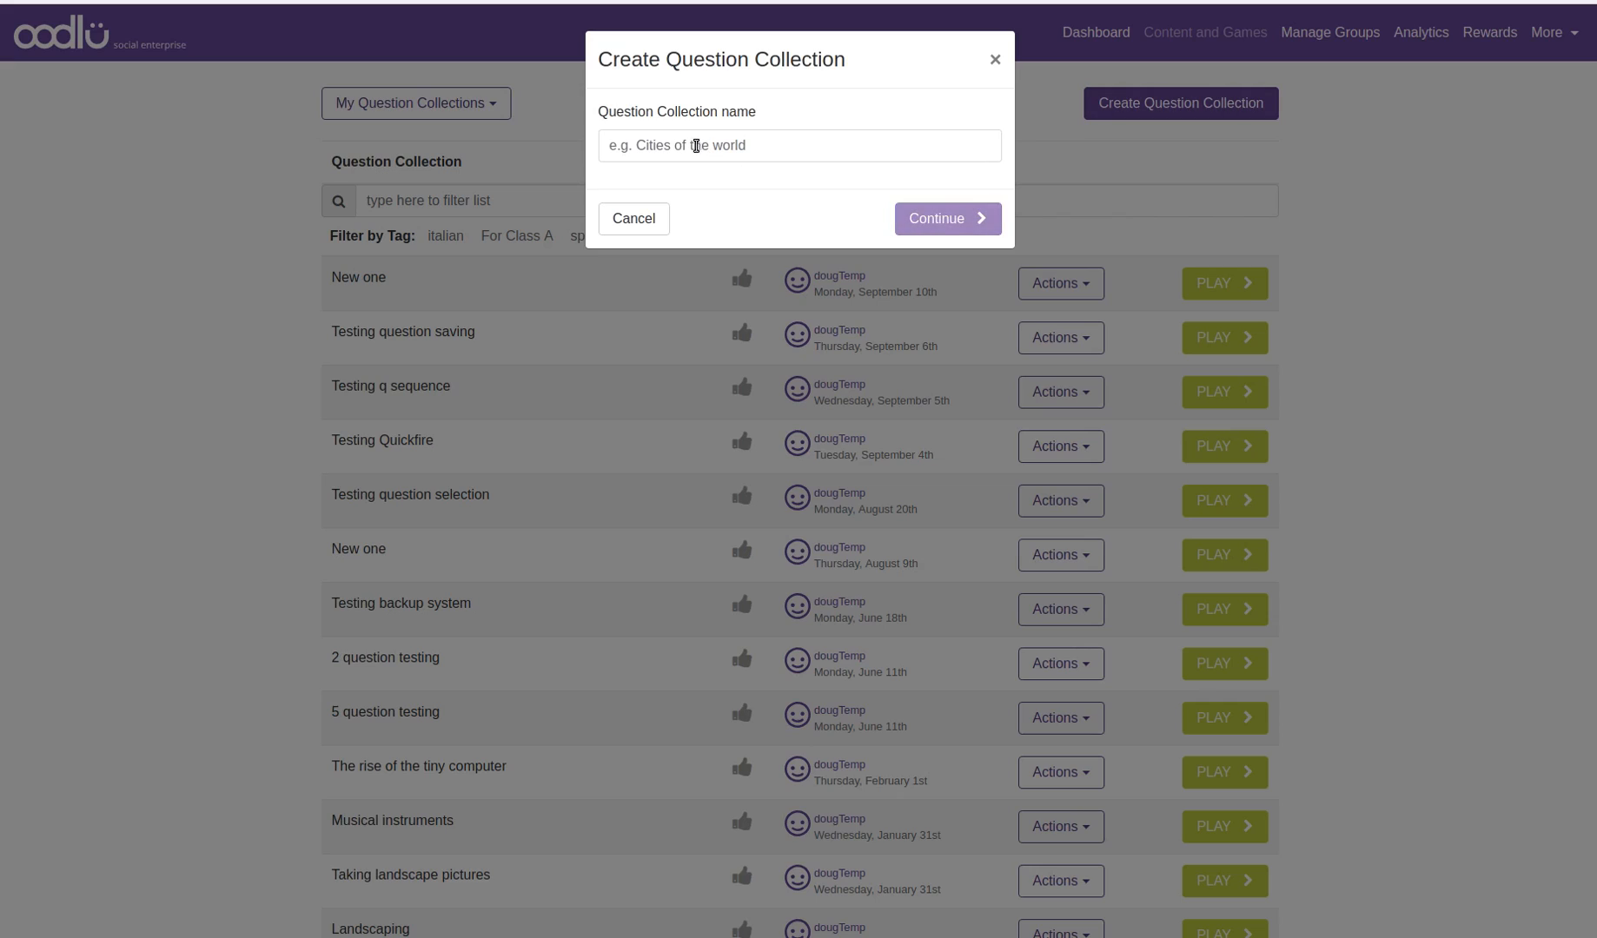
{"action": "left_click", "coordinate": [678, 146]}
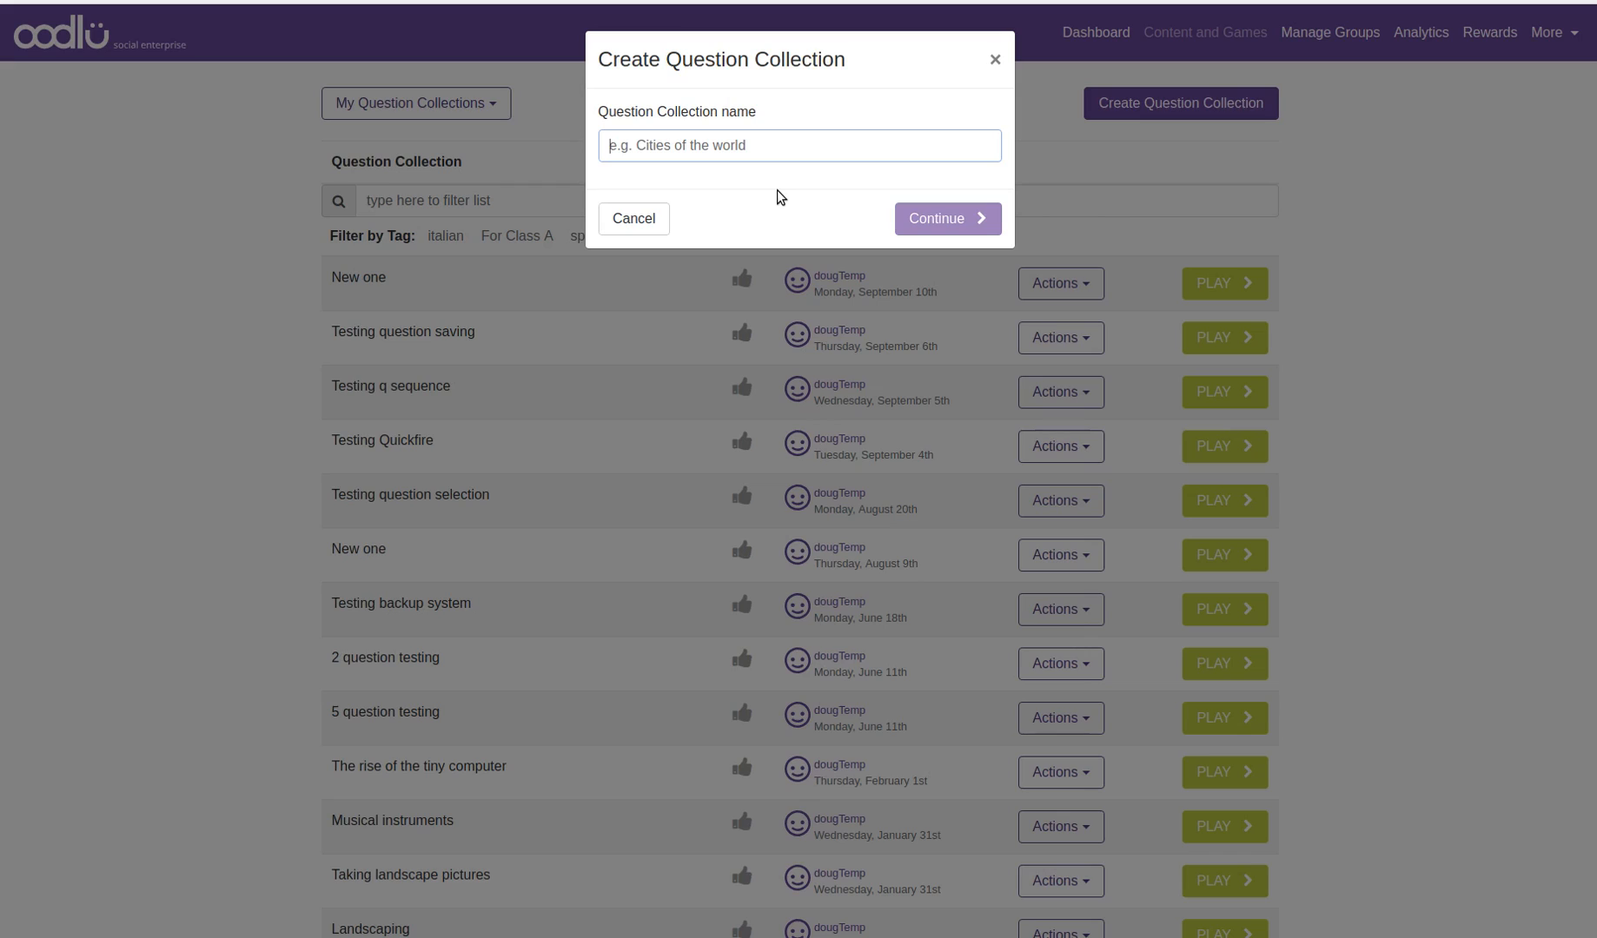
{"action": "type", "text": "Cities"}
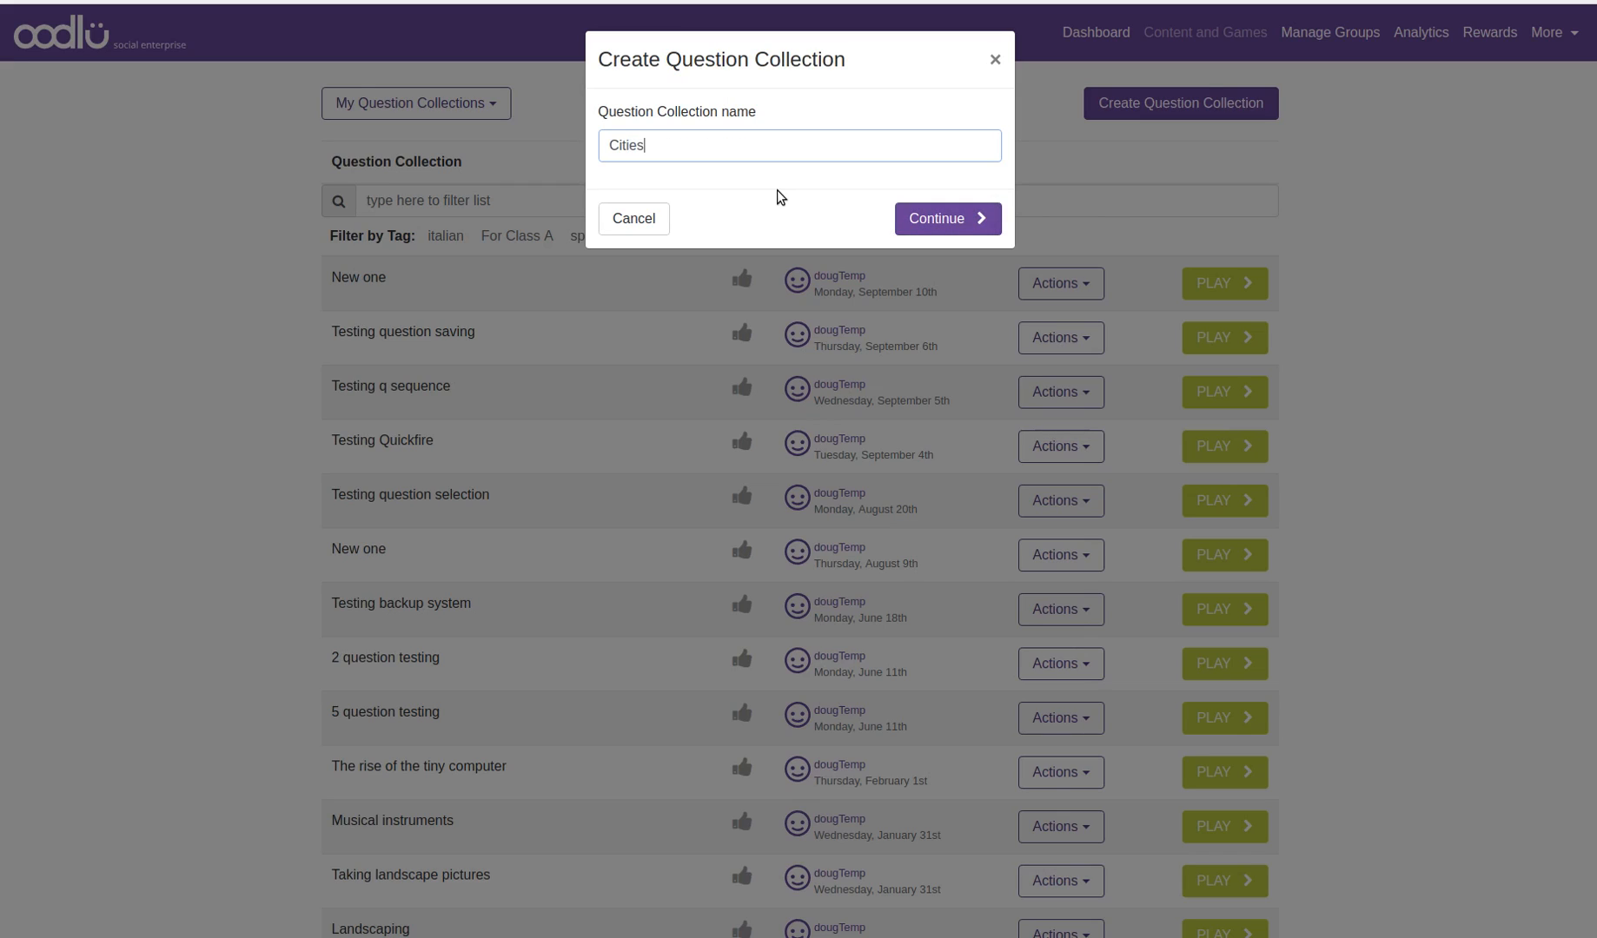
{"action": "left_click", "coordinate": [906, 217]}
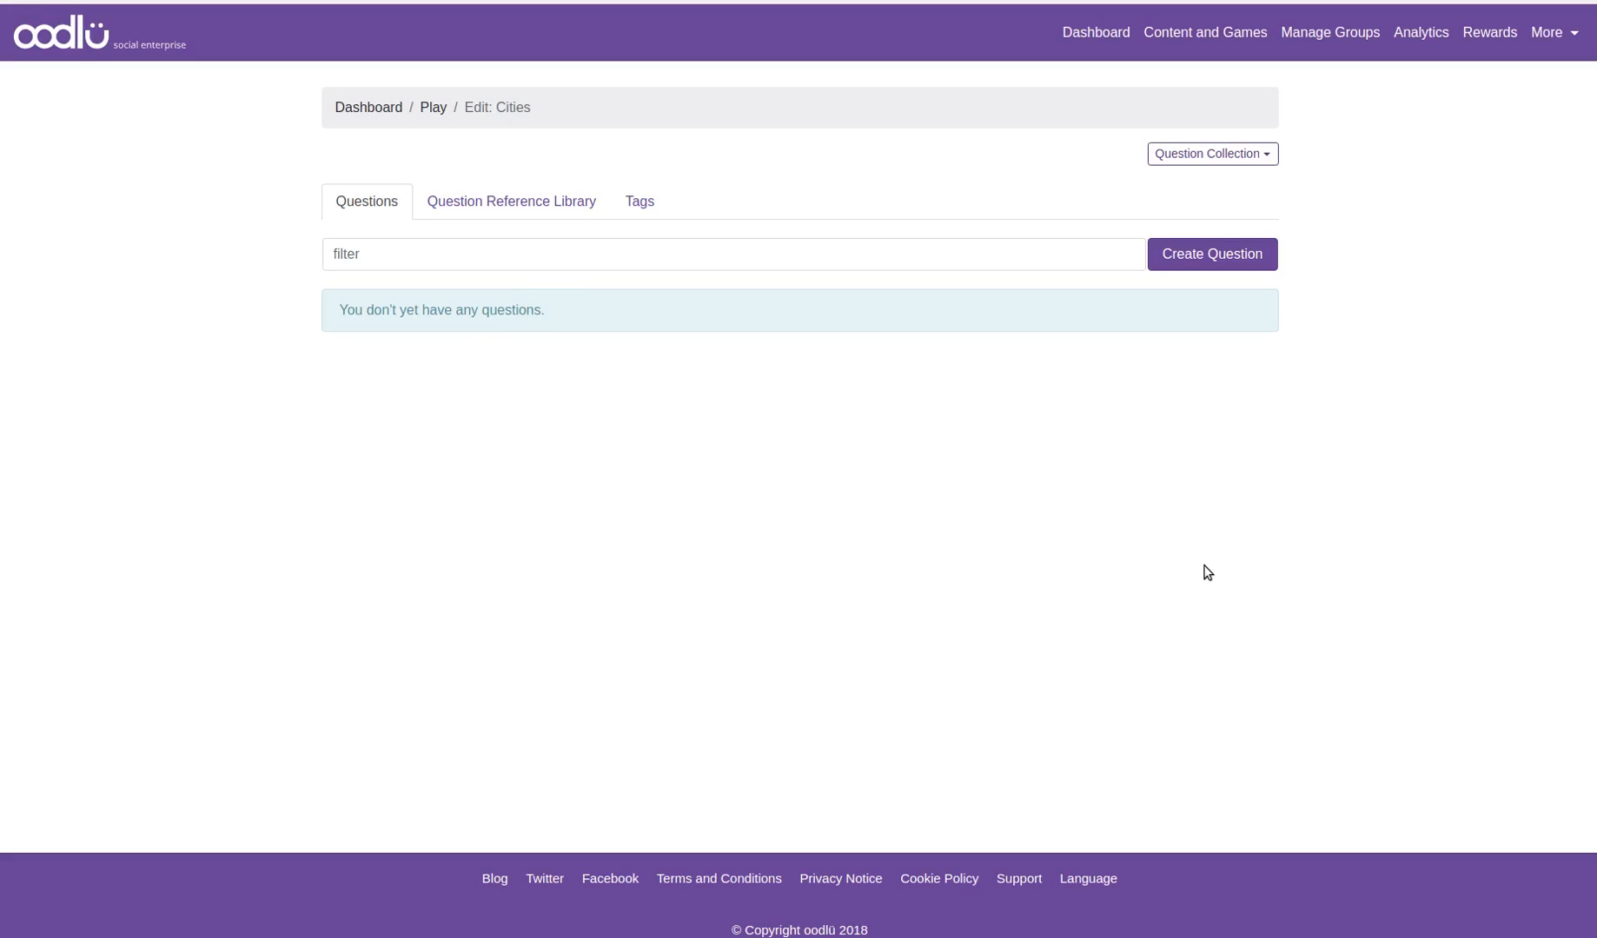
Step: Add a True / False question with the true statement "London is in England" and save it
{"action": "left_click", "coordinate": [1186, 254]}
{"action": "left_click", "coordinate": [1075, 424]}
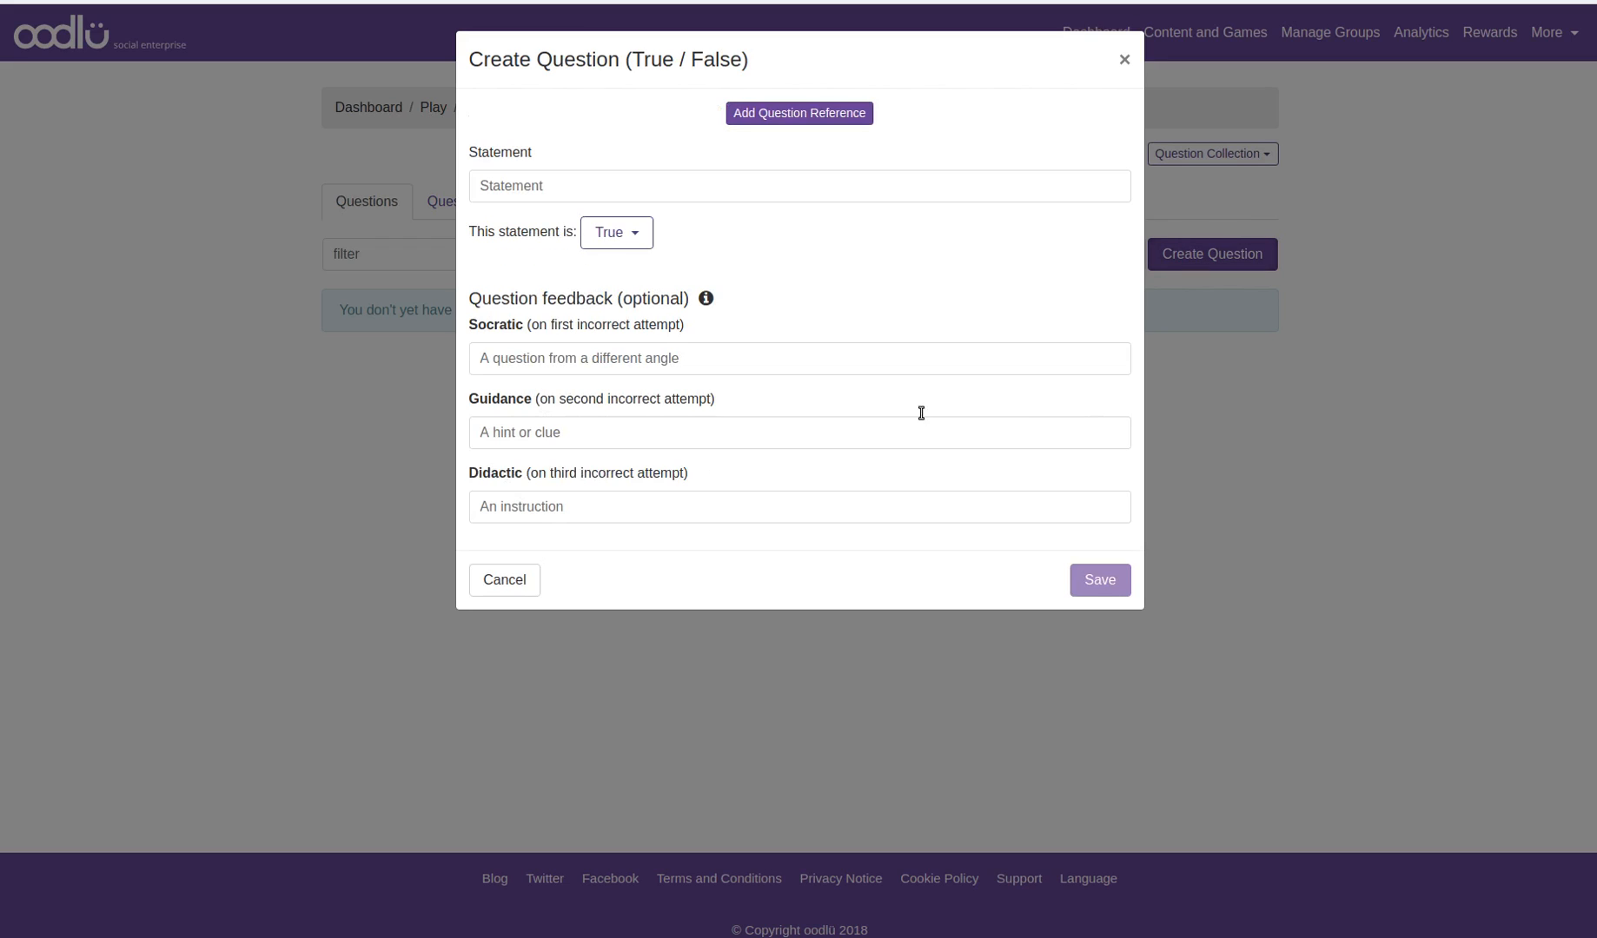
{"action": "left_click", "coordinate": [631, 183]}
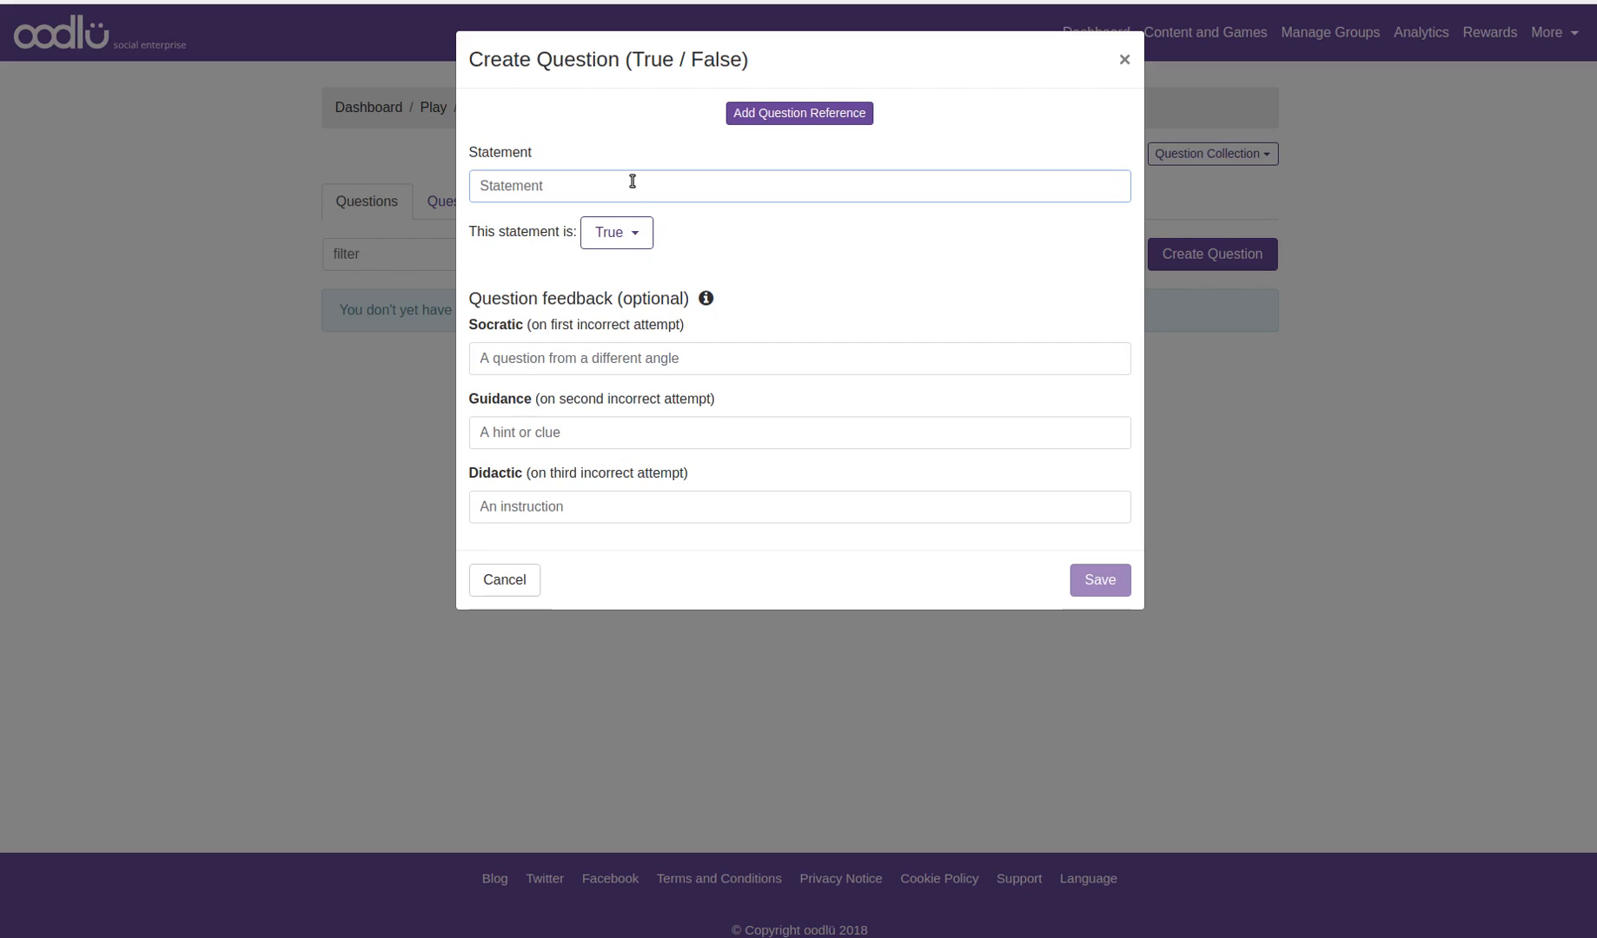
{"action": "type", "text": "Lond"}
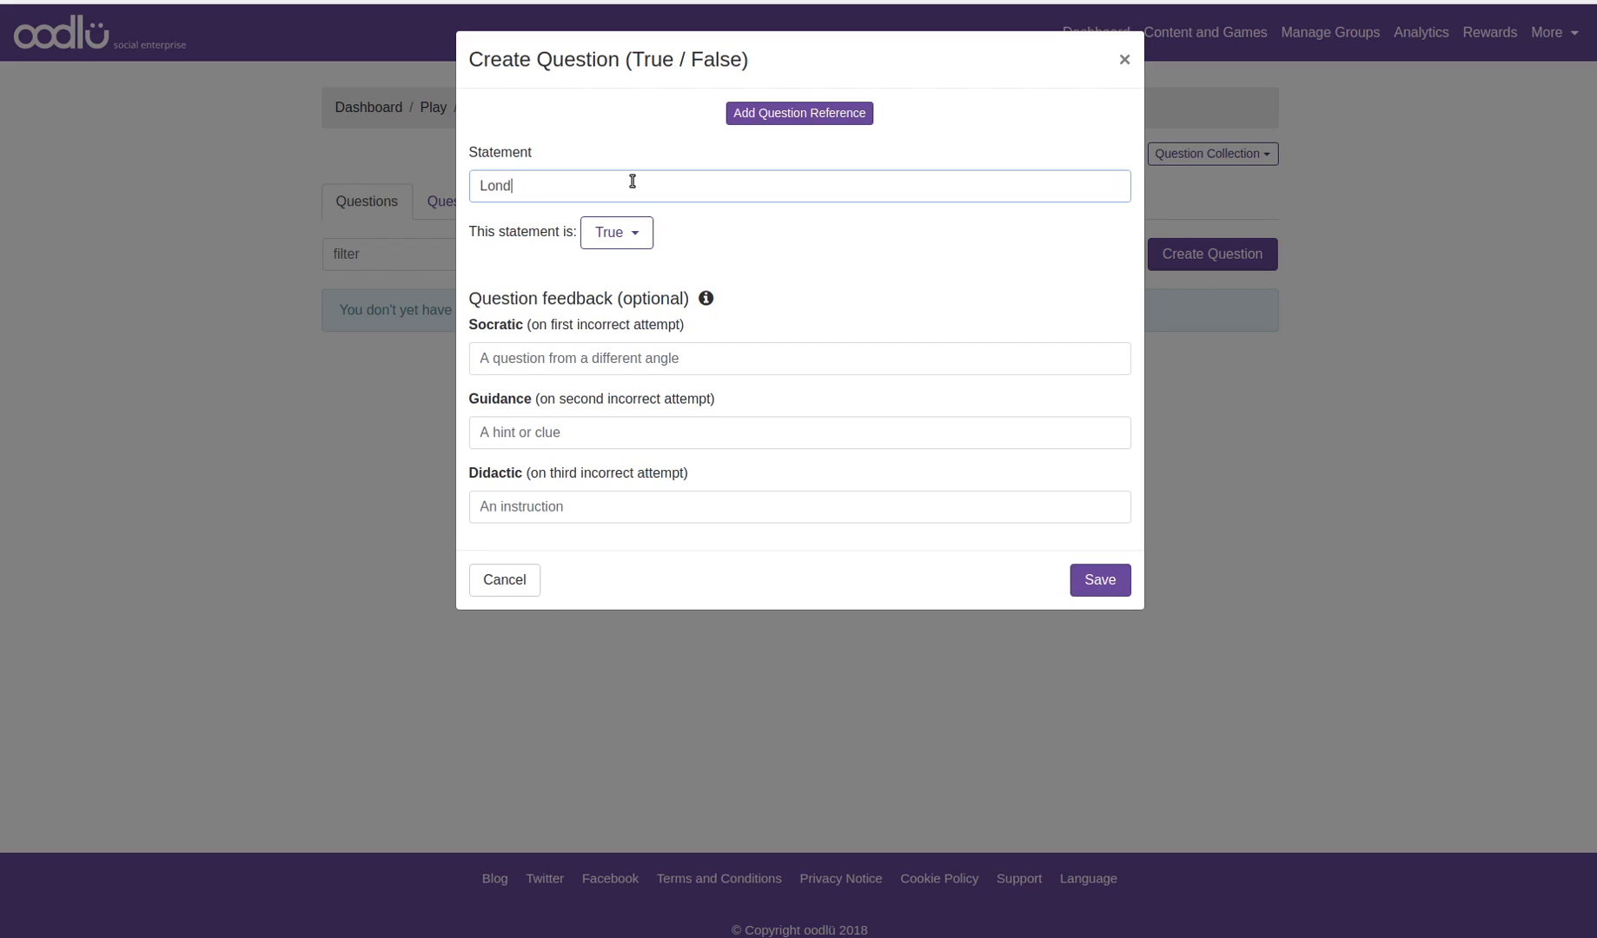
{"action": "type", "text": "on is in England"}
{"action": "left_click", "coordinate": [1089, 576]}
Step: Add a True / False question with the true statement "Paris is in France" and save it
{"action": "left_click", "coordinate": [1178, 259]}
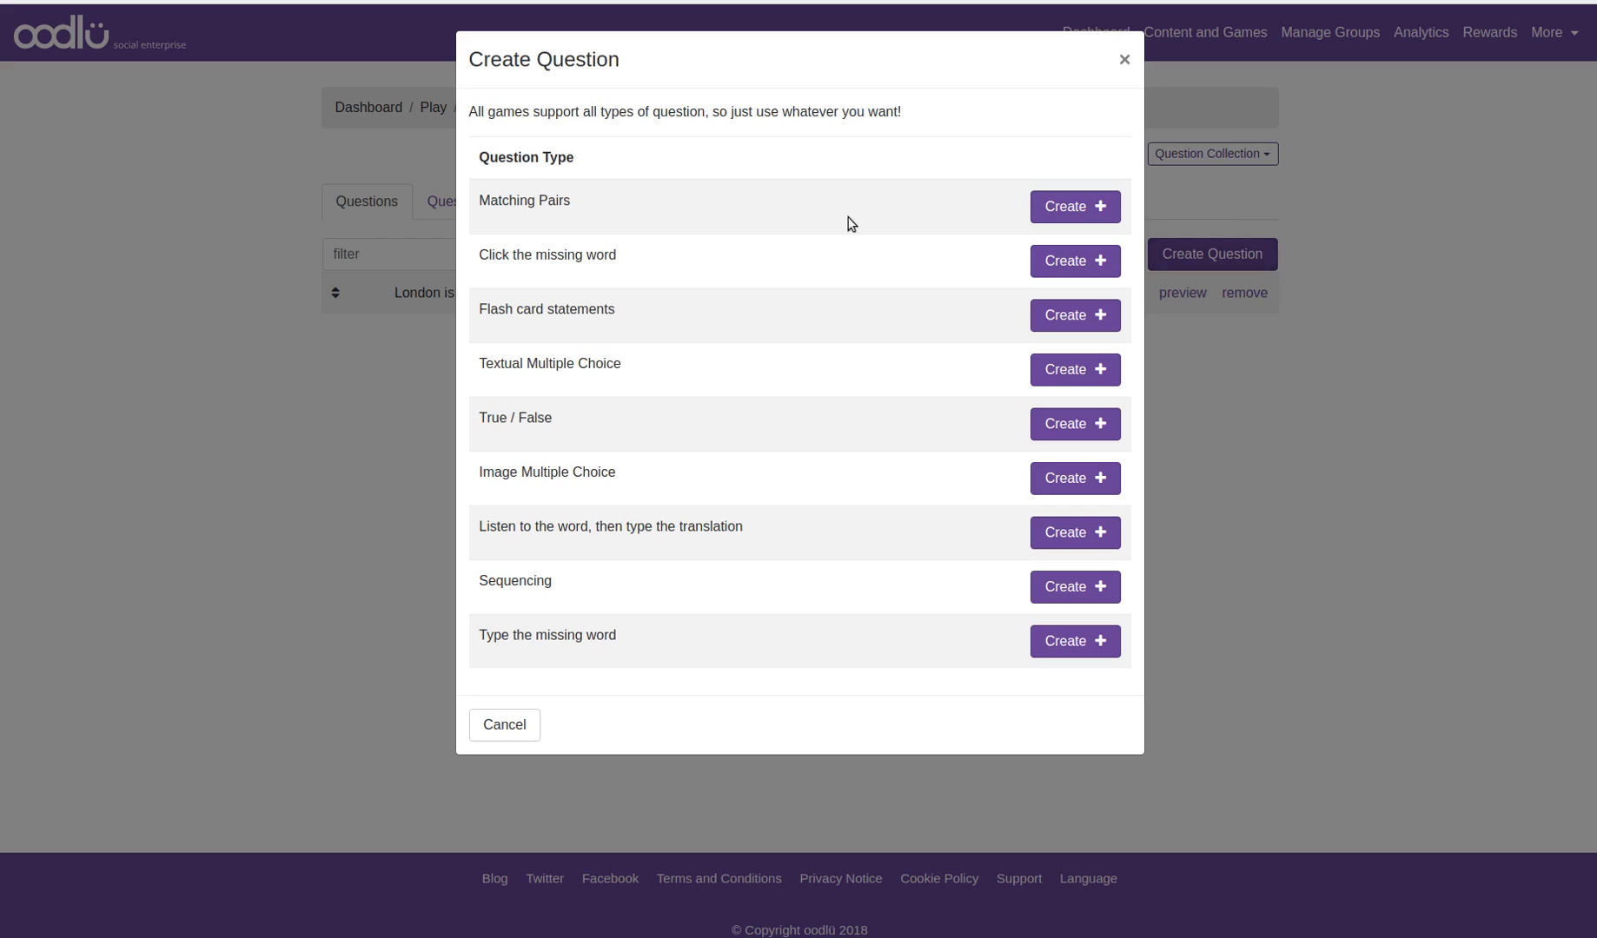
{"action": "left_click", "coordinate": [1039, 424]}
{"action": "left_click", "coordinate": [695, 189]}
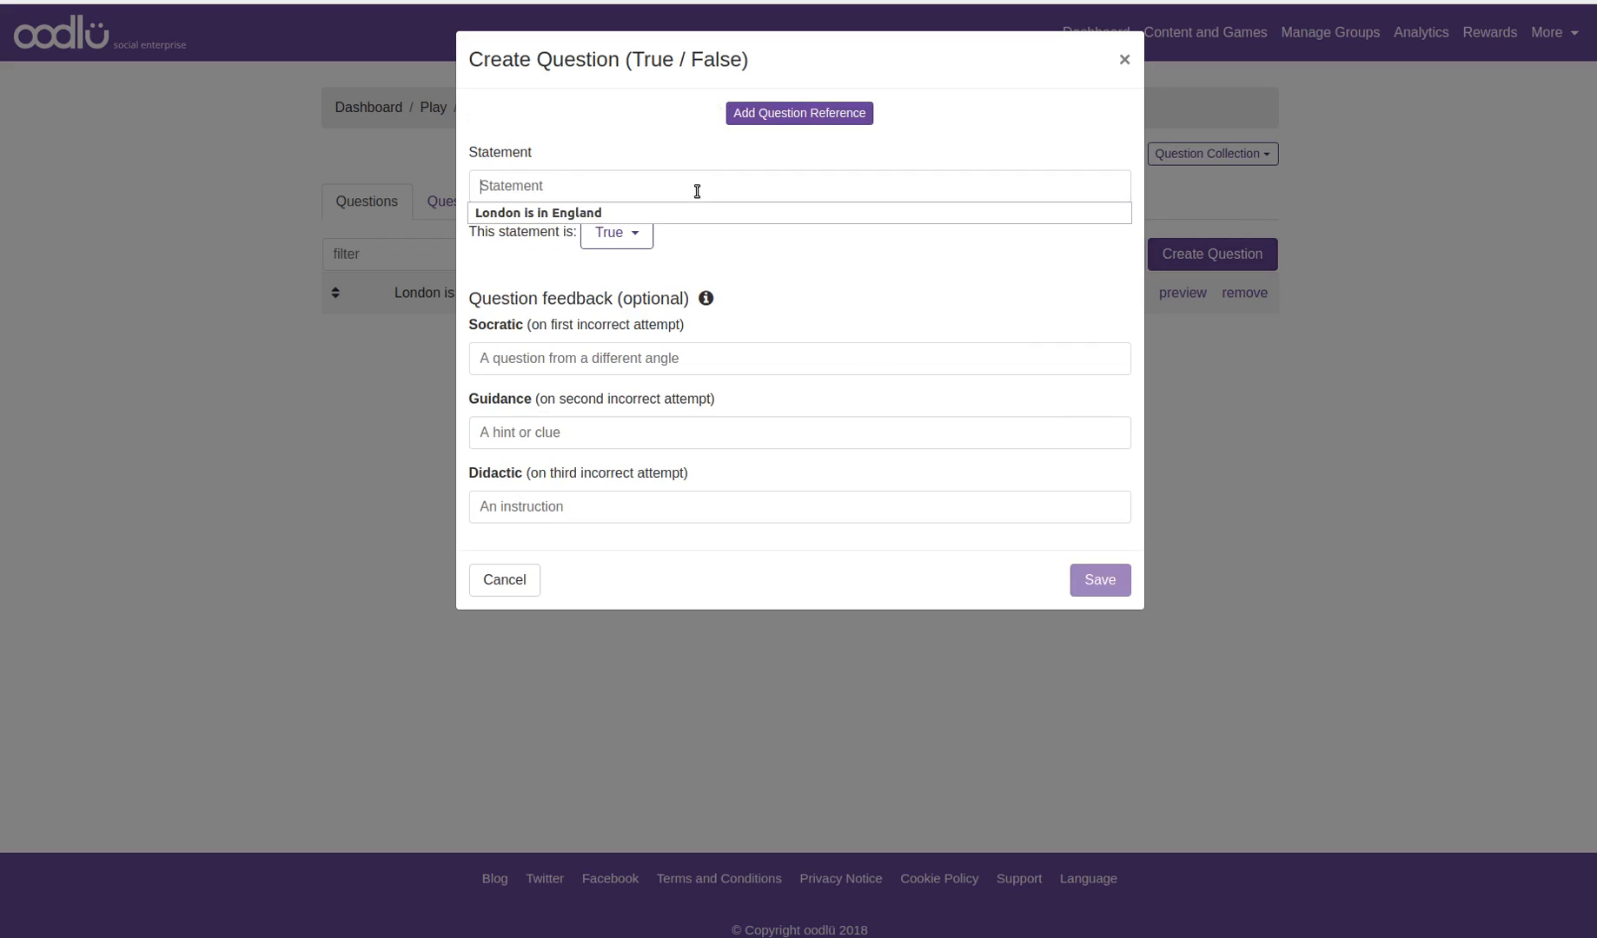
{"action": "type", "text": "Paris i"}
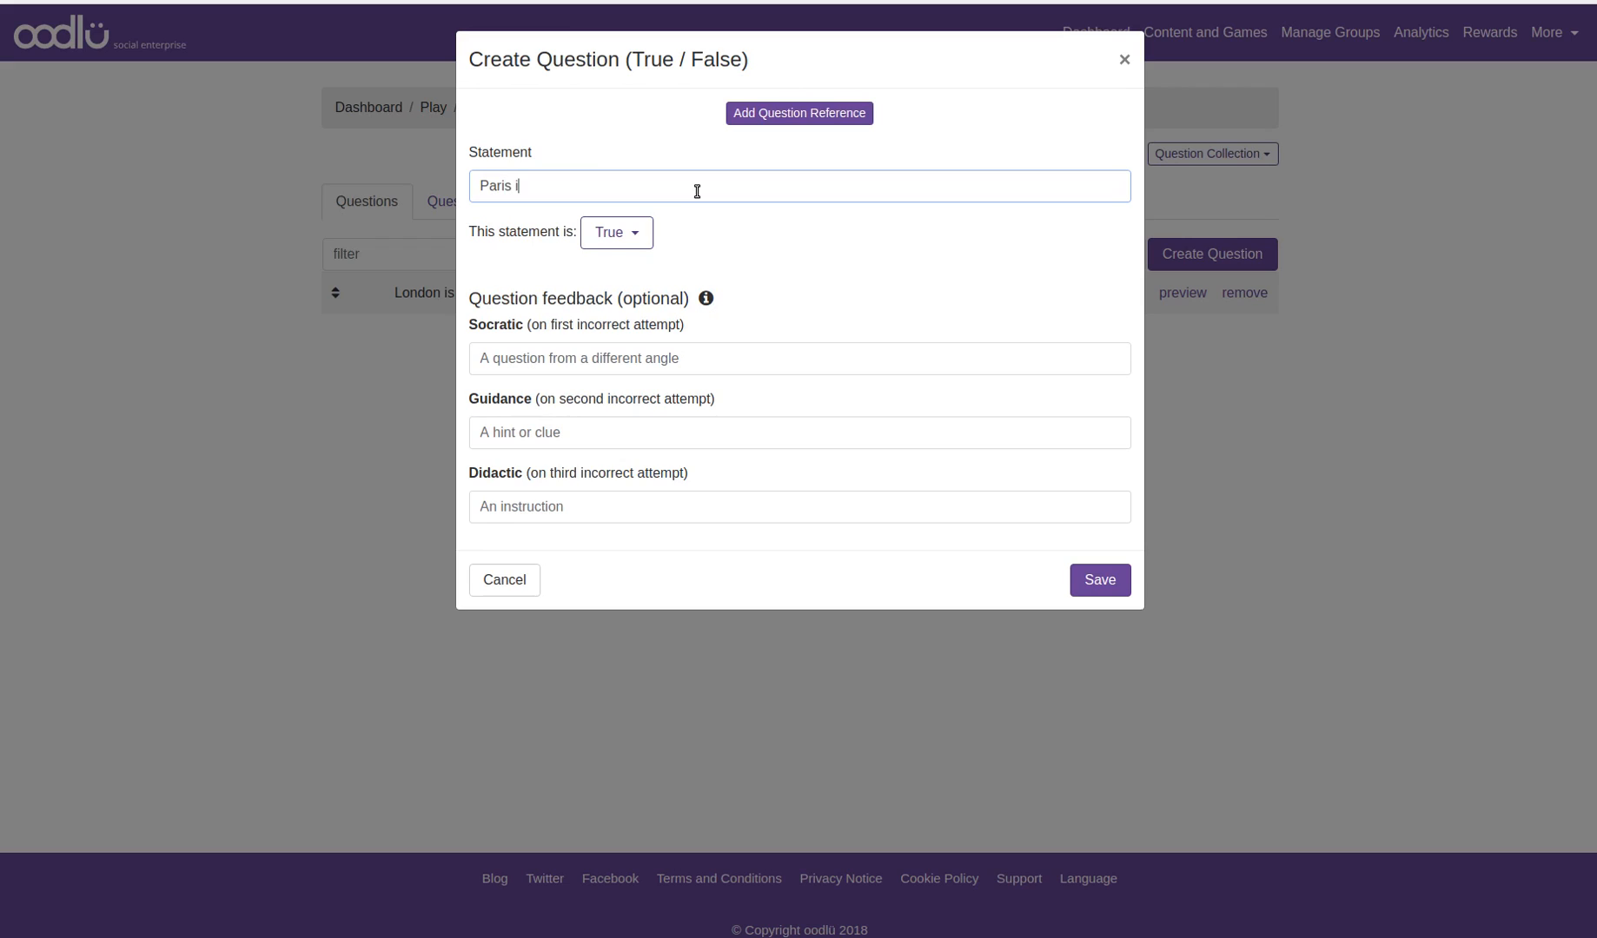
{"action": "type", "text": "s in France"}
{"action": "left_click", "coordinate": [1116, 581]}
Step: Add a True / False question with the true statement "New York is in America" and save it
{"action": "left_click", "coordinate": [1173, 255]}
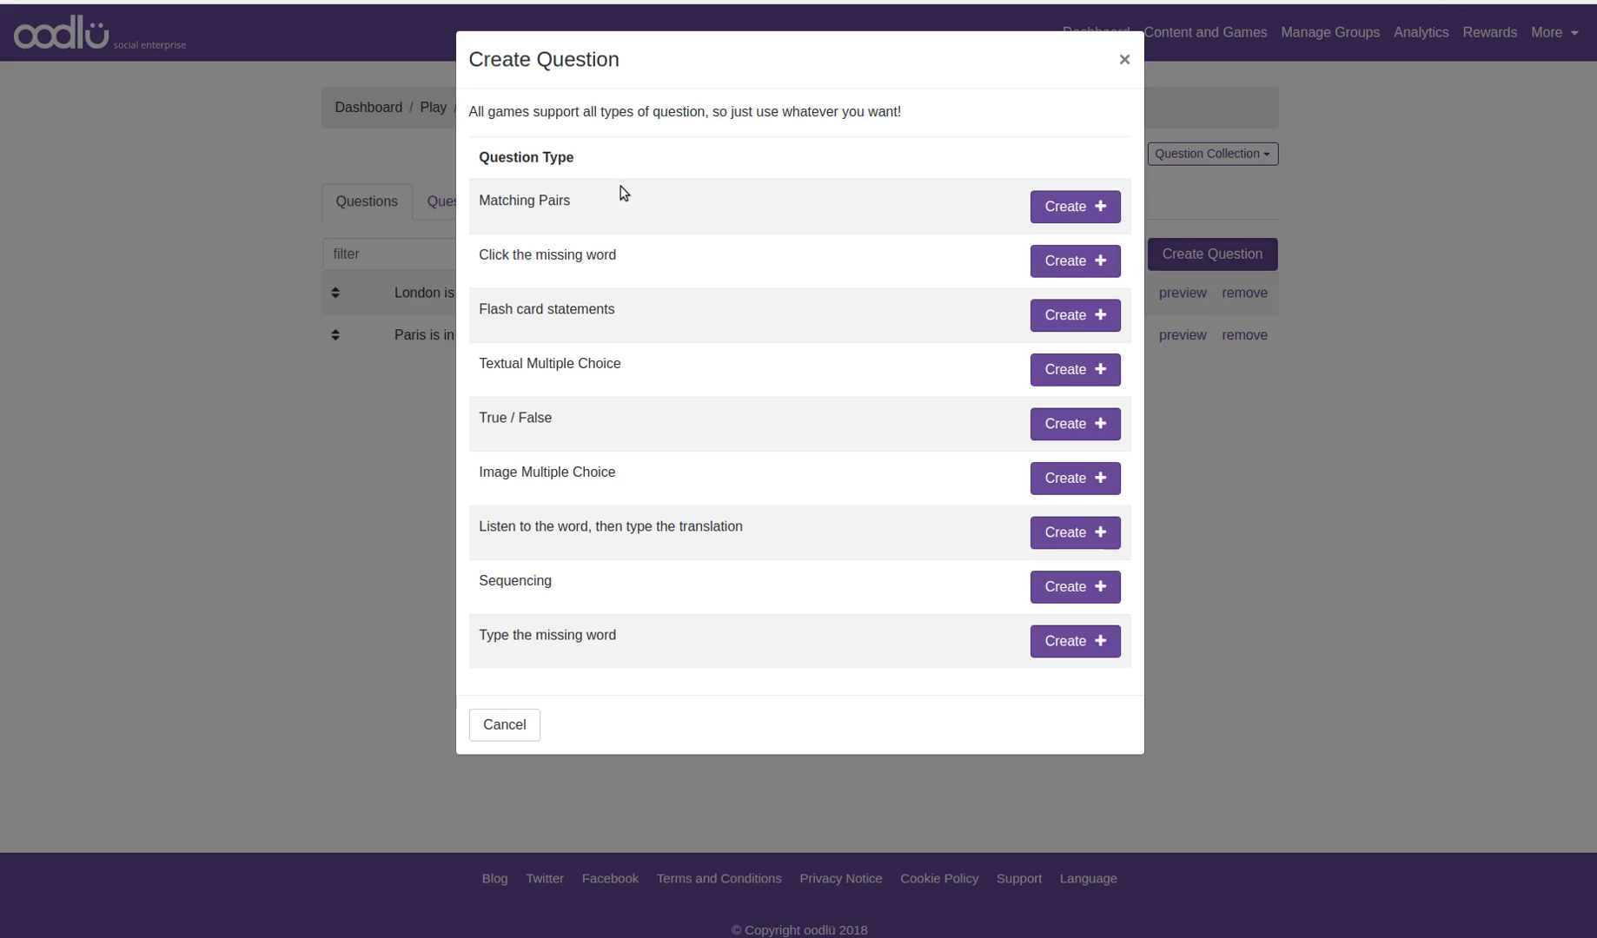
{"action": "left_click", "coordinate": [1088, 424]}
{"action": "left_click", "coordinate": [677, 187]}
{"action": "type", "text": "N"}
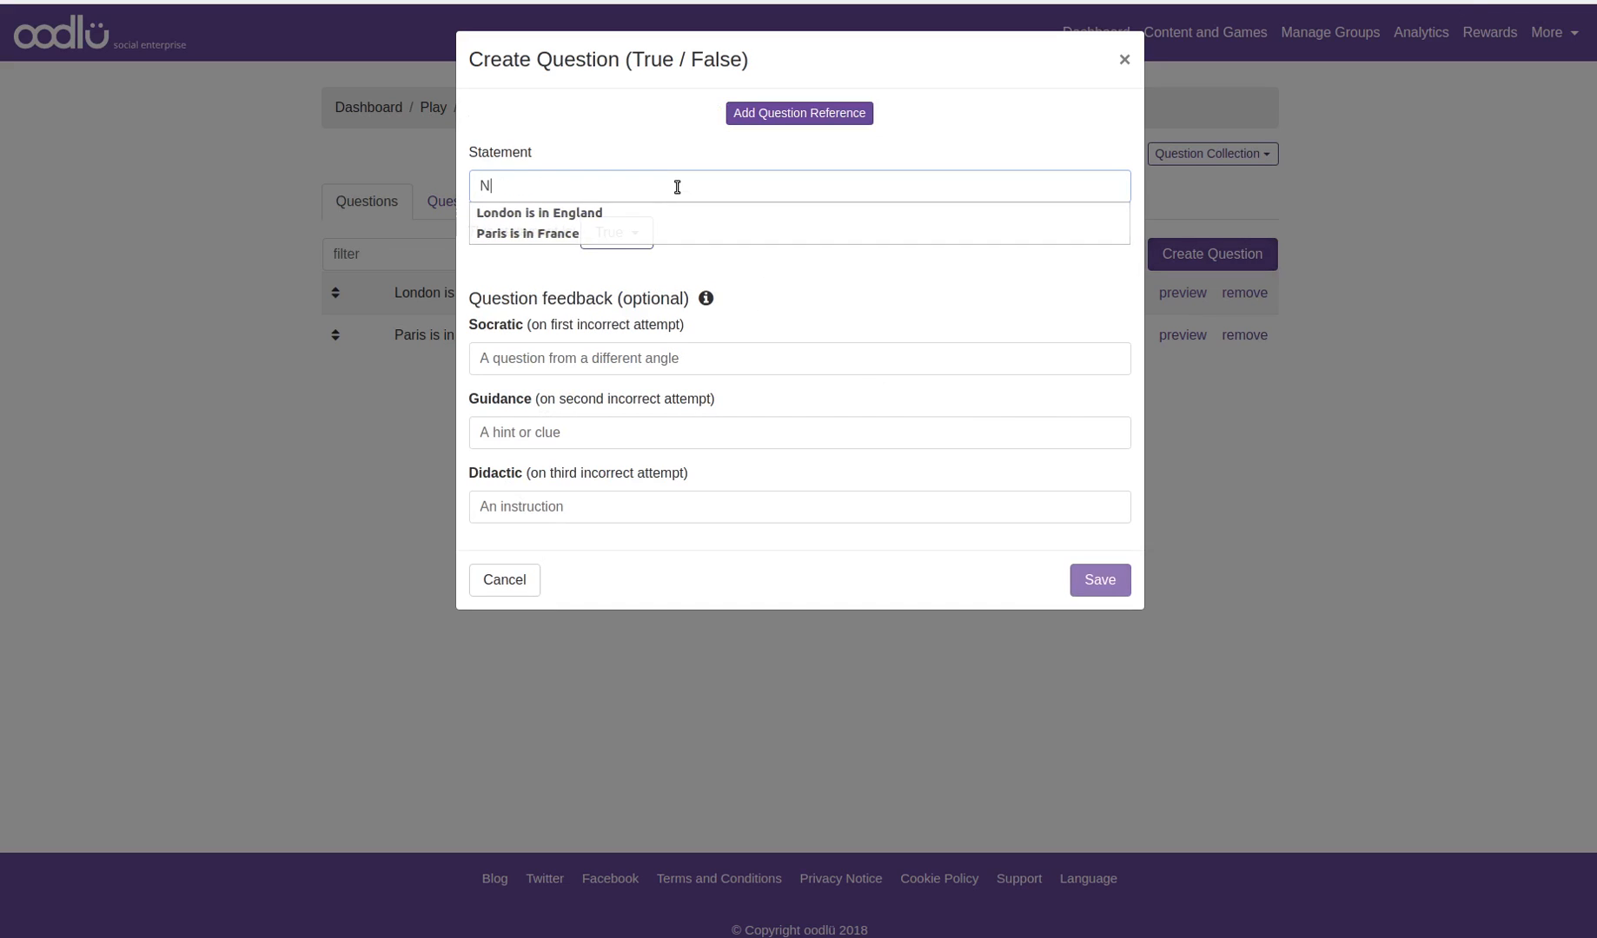
{"action": "type", "text": "ew York is"}
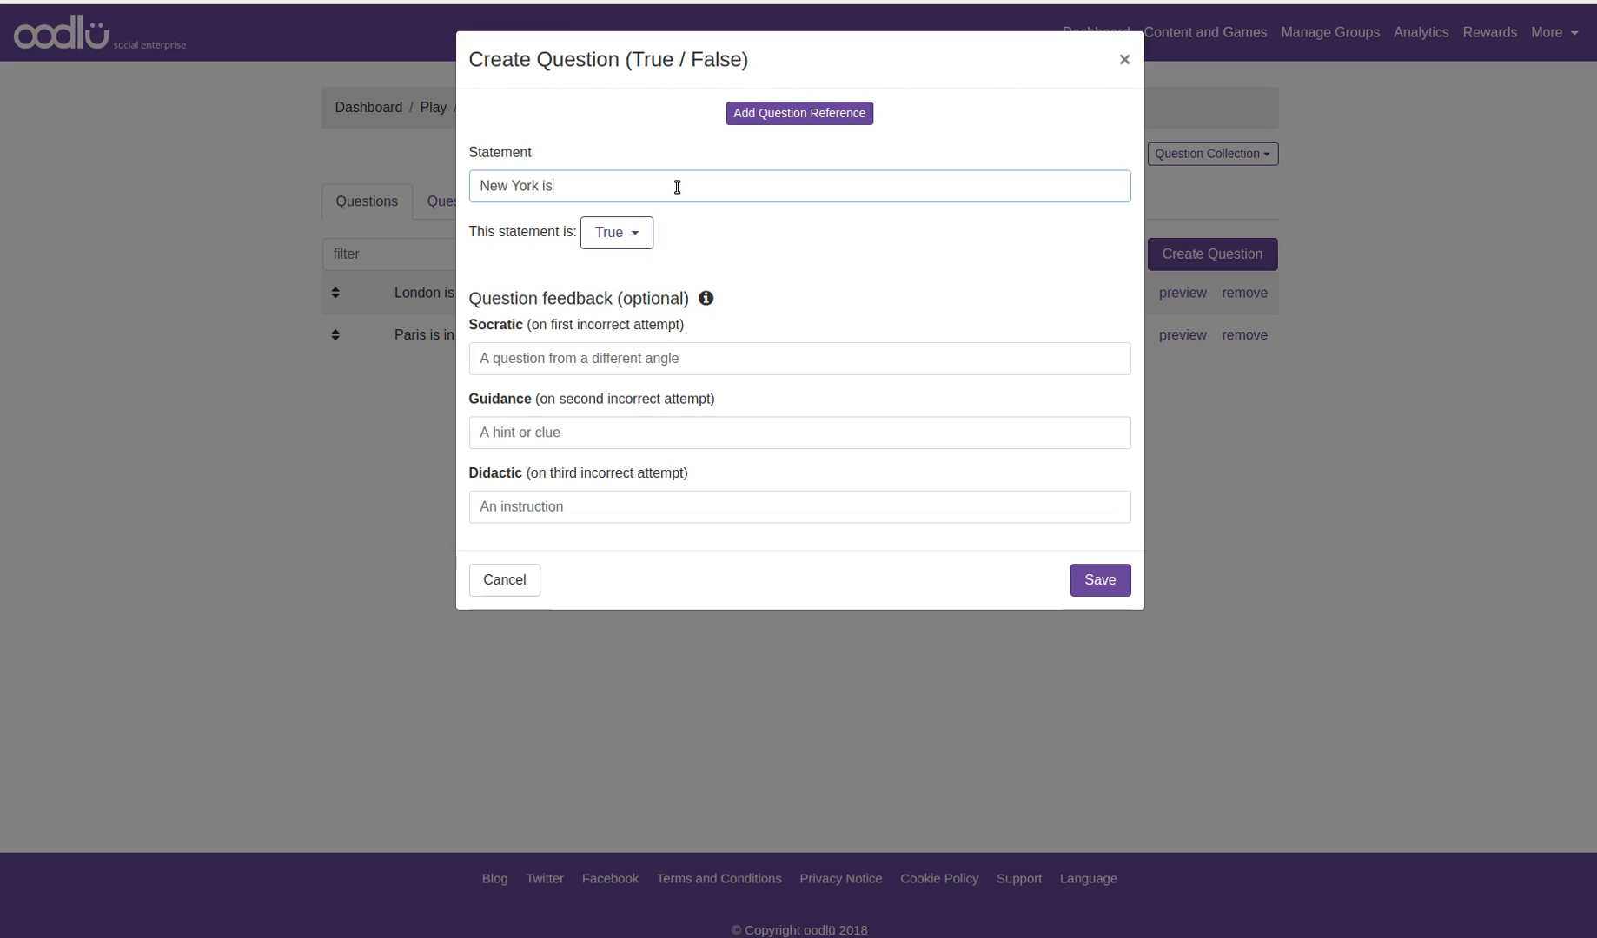
{"action": "type", "text": " in America"}
{"action": "left_click", "coordinate": [1084, 577]}
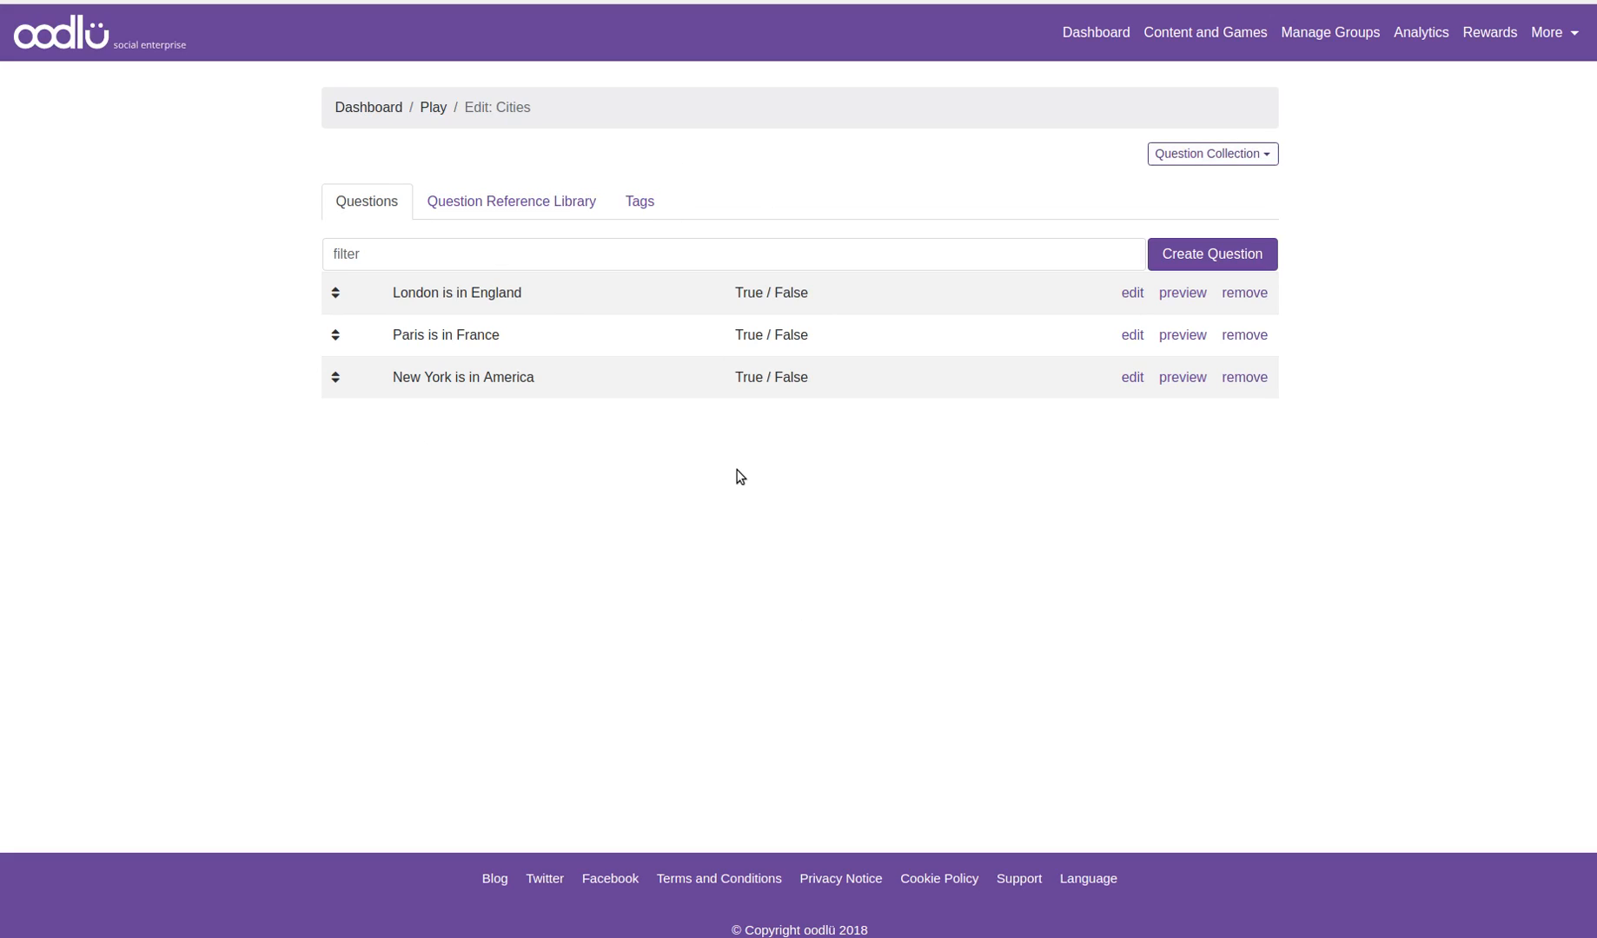
Step: Set the Cities question collection to the "Testing group things" group as formative (for learning) and save
{"action": "left_click", "coordinate": [1265, 154]}
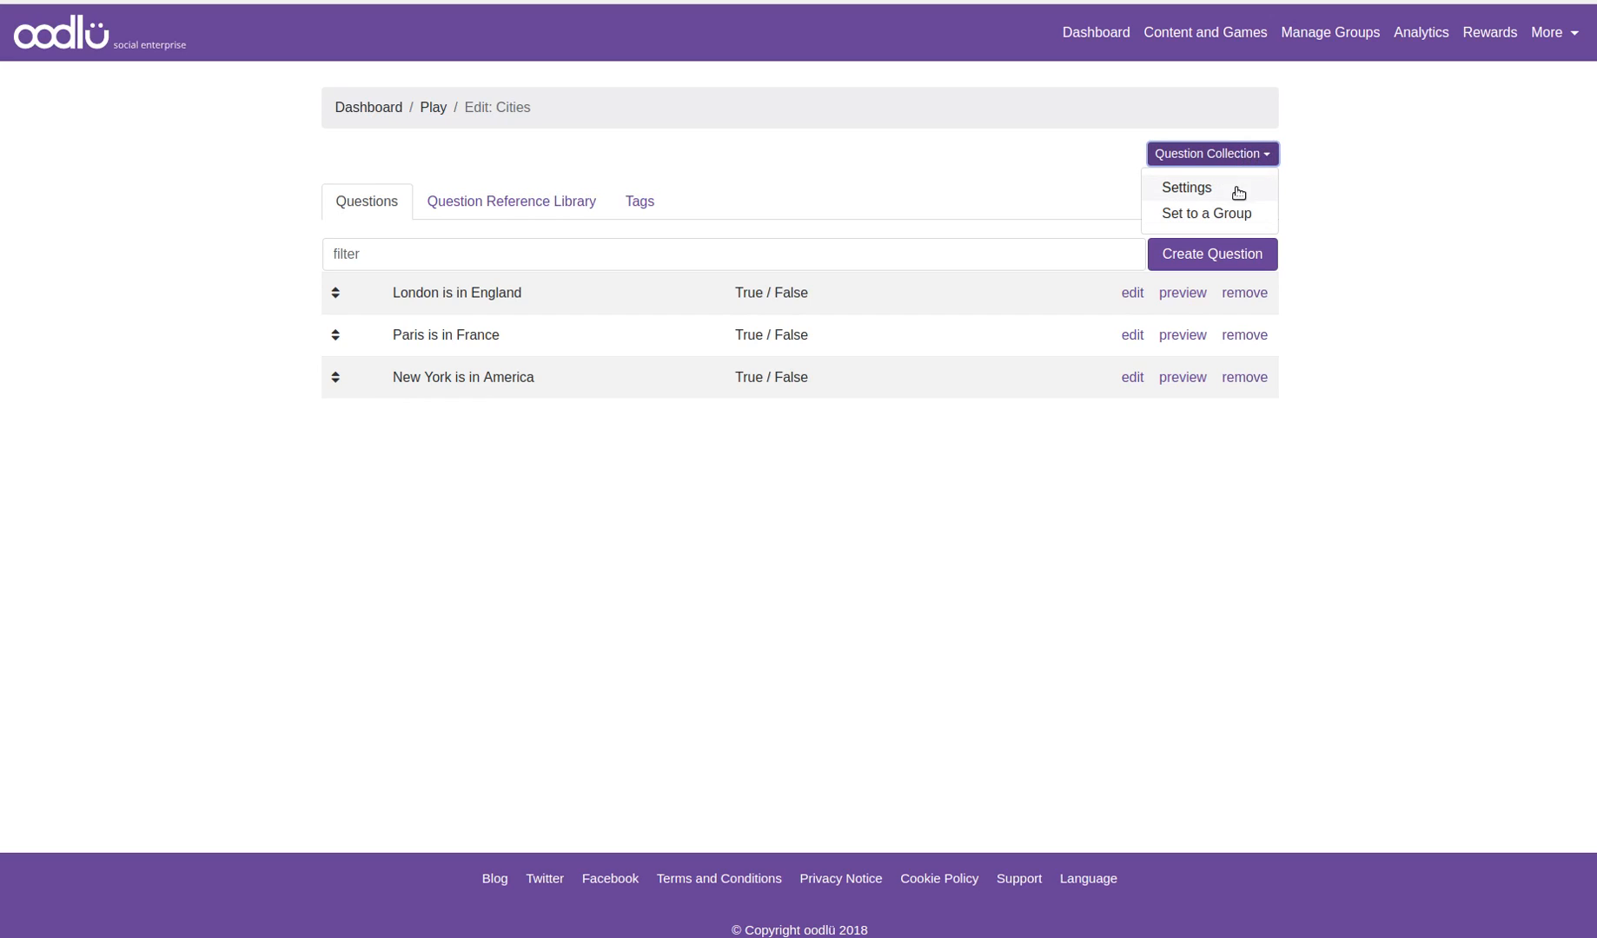
{"action": "left_click", "coordinate": [1217, 213]}
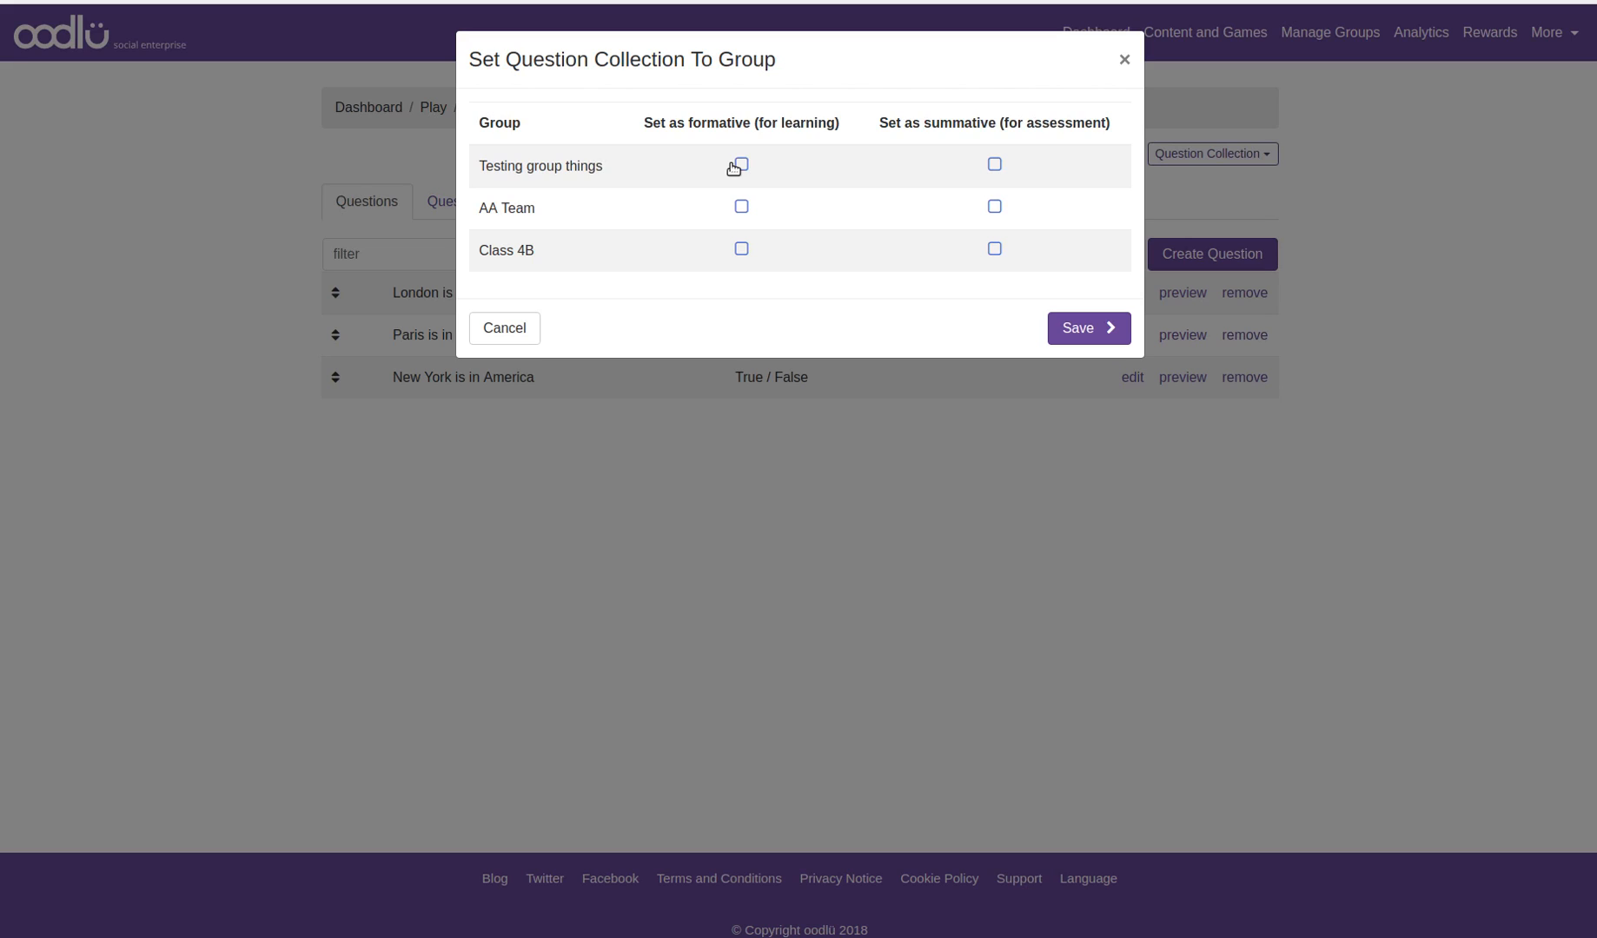
{"action": "left_click", "coordinate": [743, 165]}
{"action": "left_click", "coordinate": [1085, 329]}
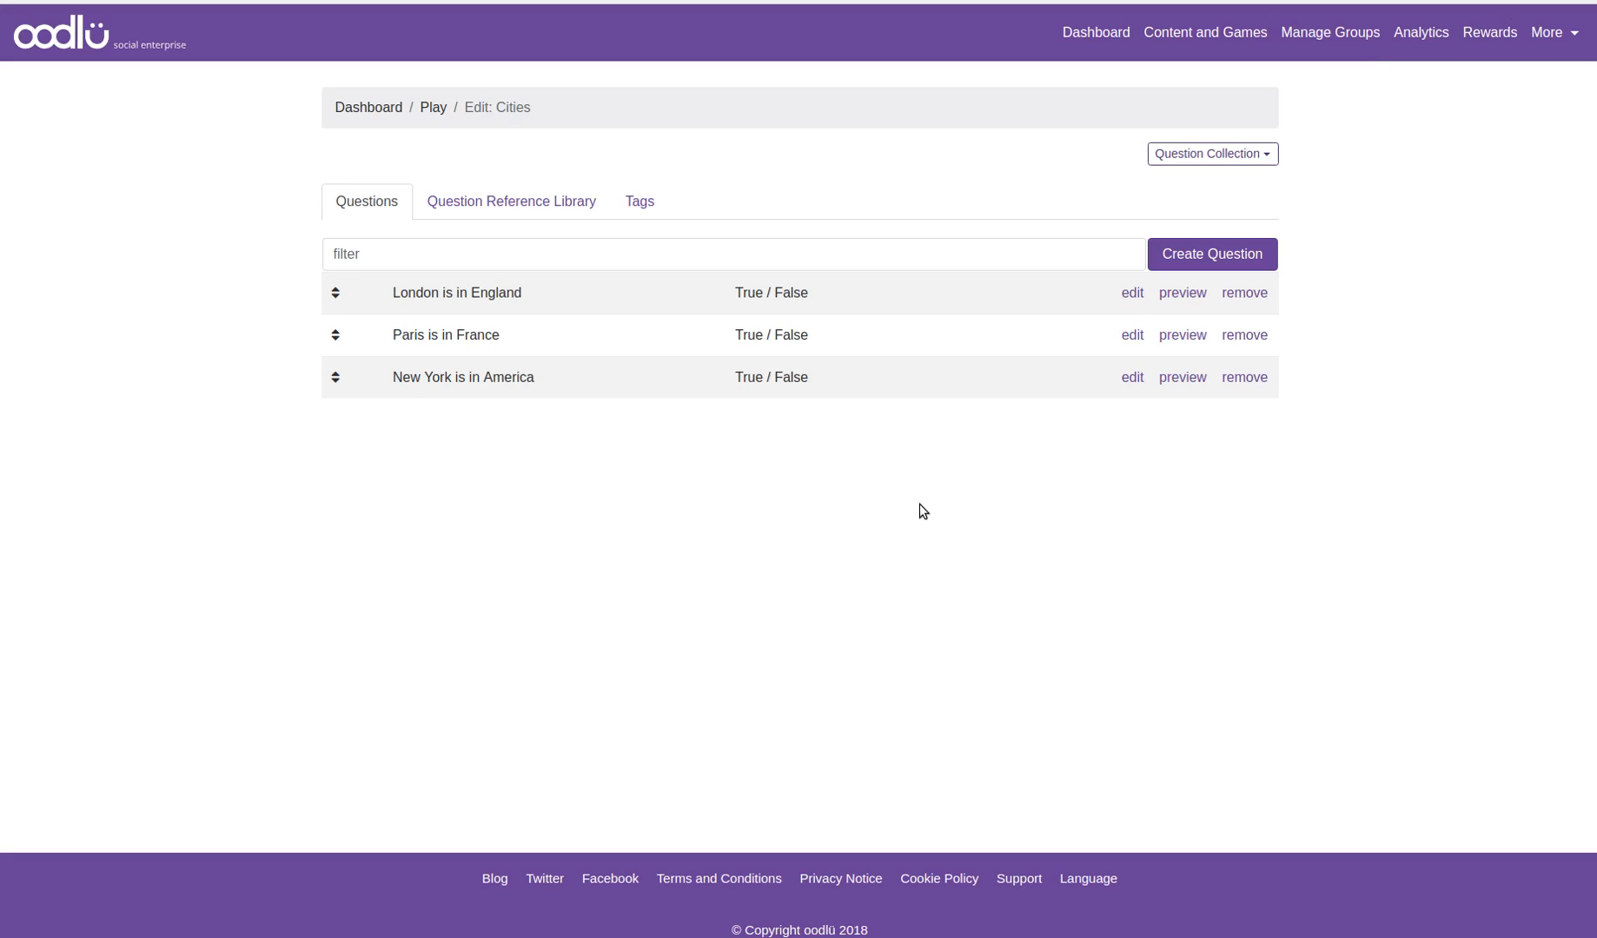
Step: Return to the question collections list and check the group settings of Cities, leaving without saving
{"action": "left_click", "coordinate": [433, 108]}
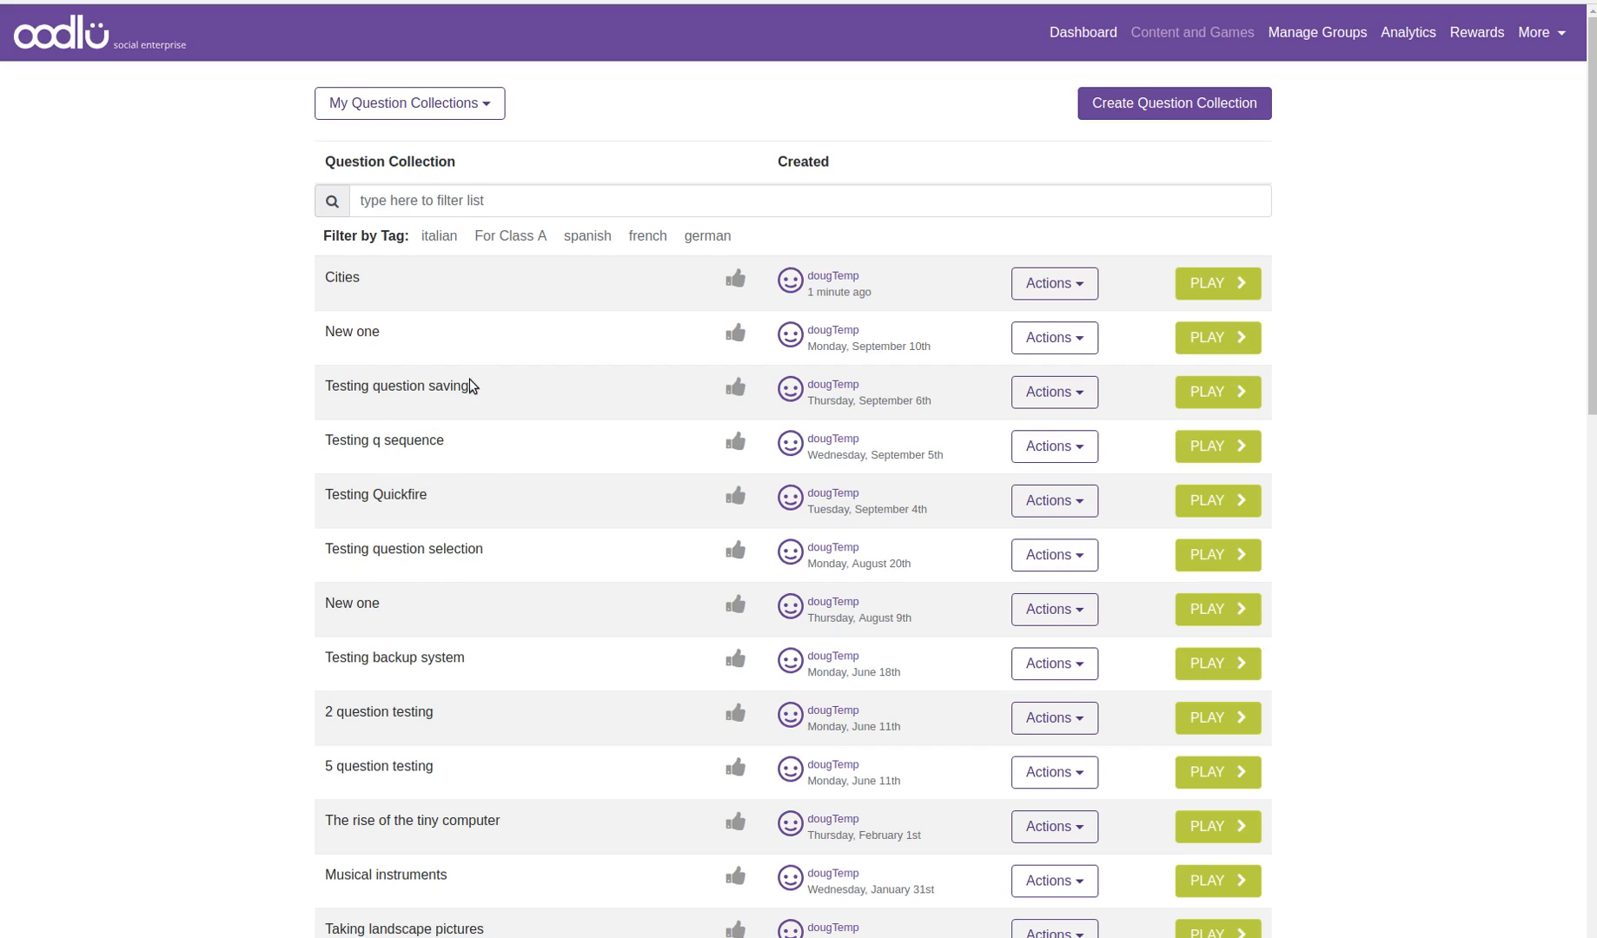
{"action": "left_click", "coordinate": [1054, 285]}
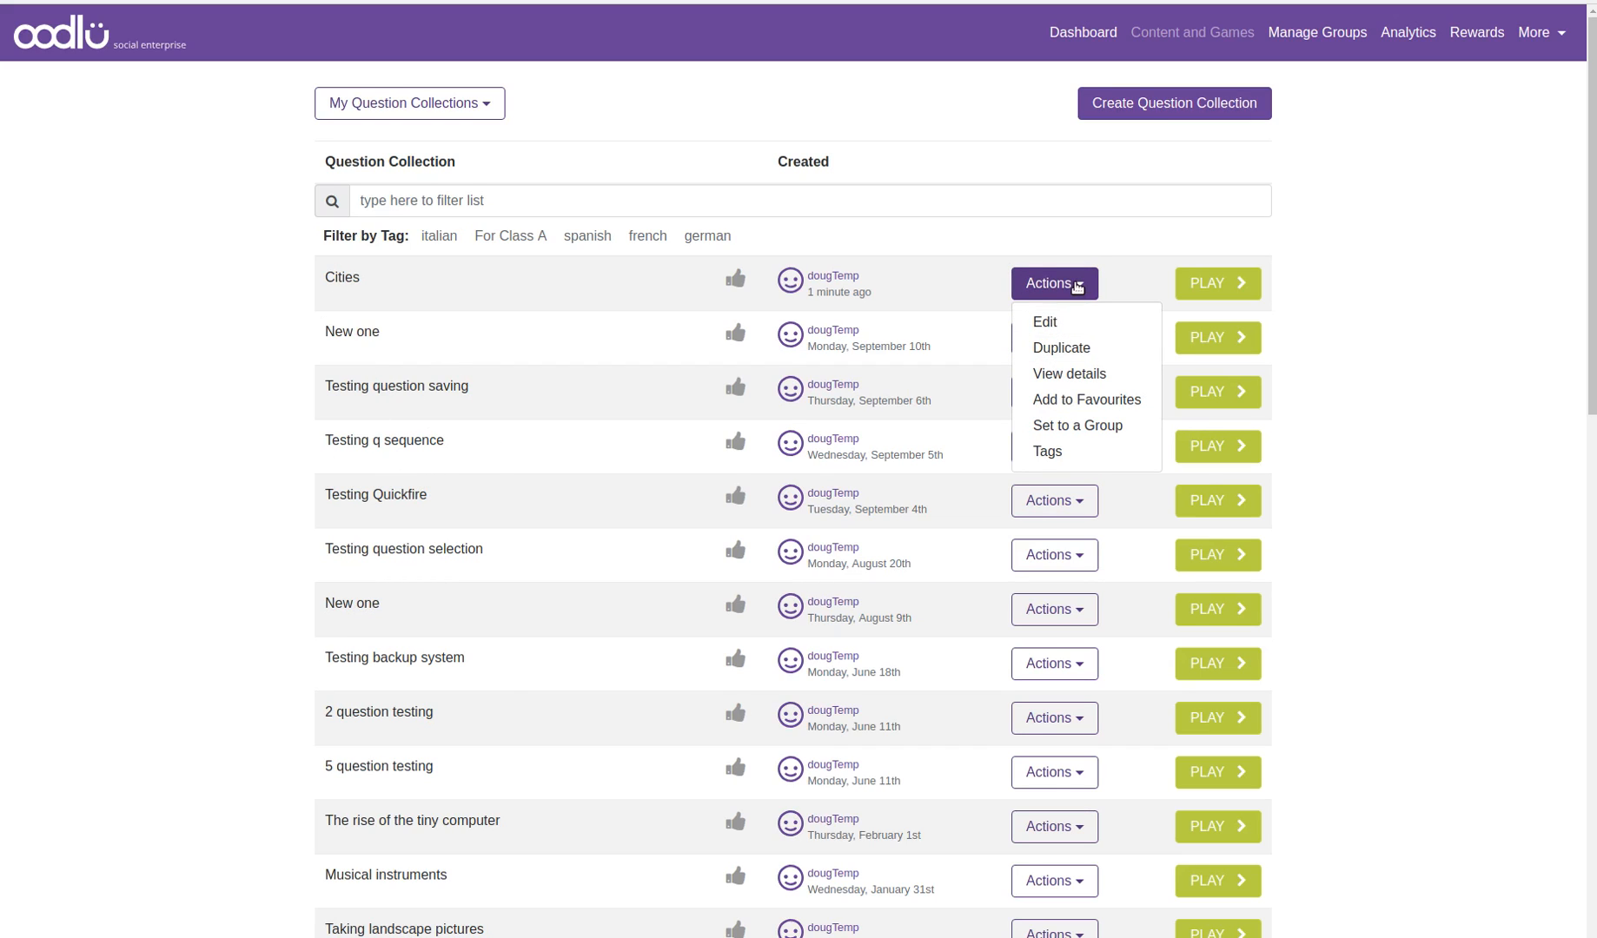
{"action": "left_click", "coordinate": [1103, 429]}
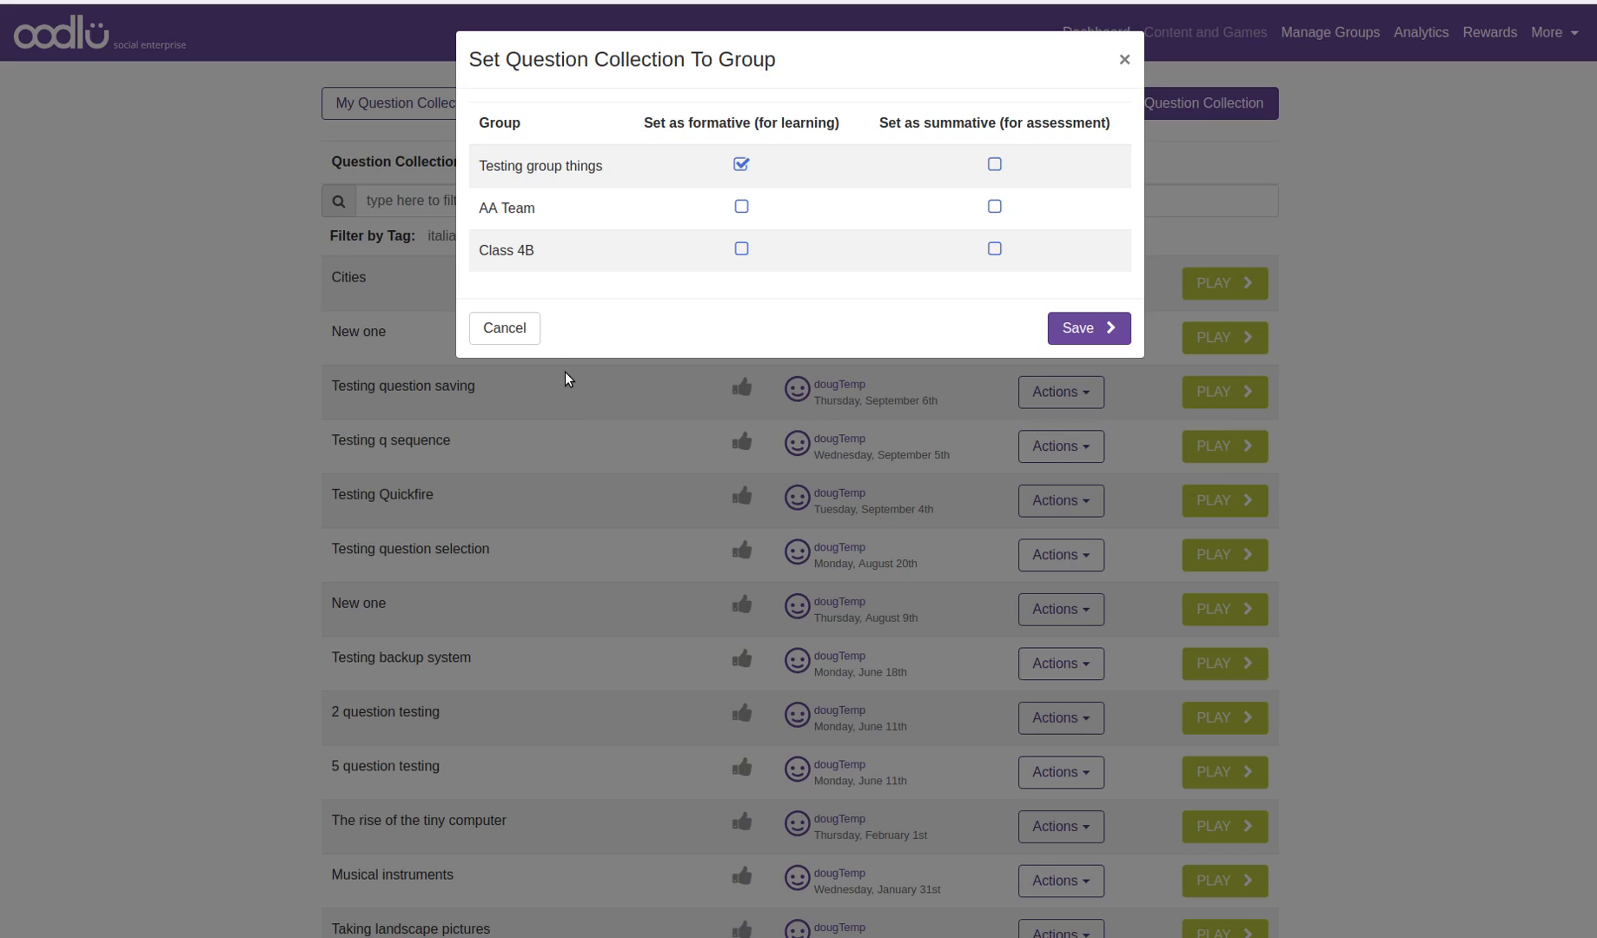
{"action": "left_click", "coordinate": [519, 331]}
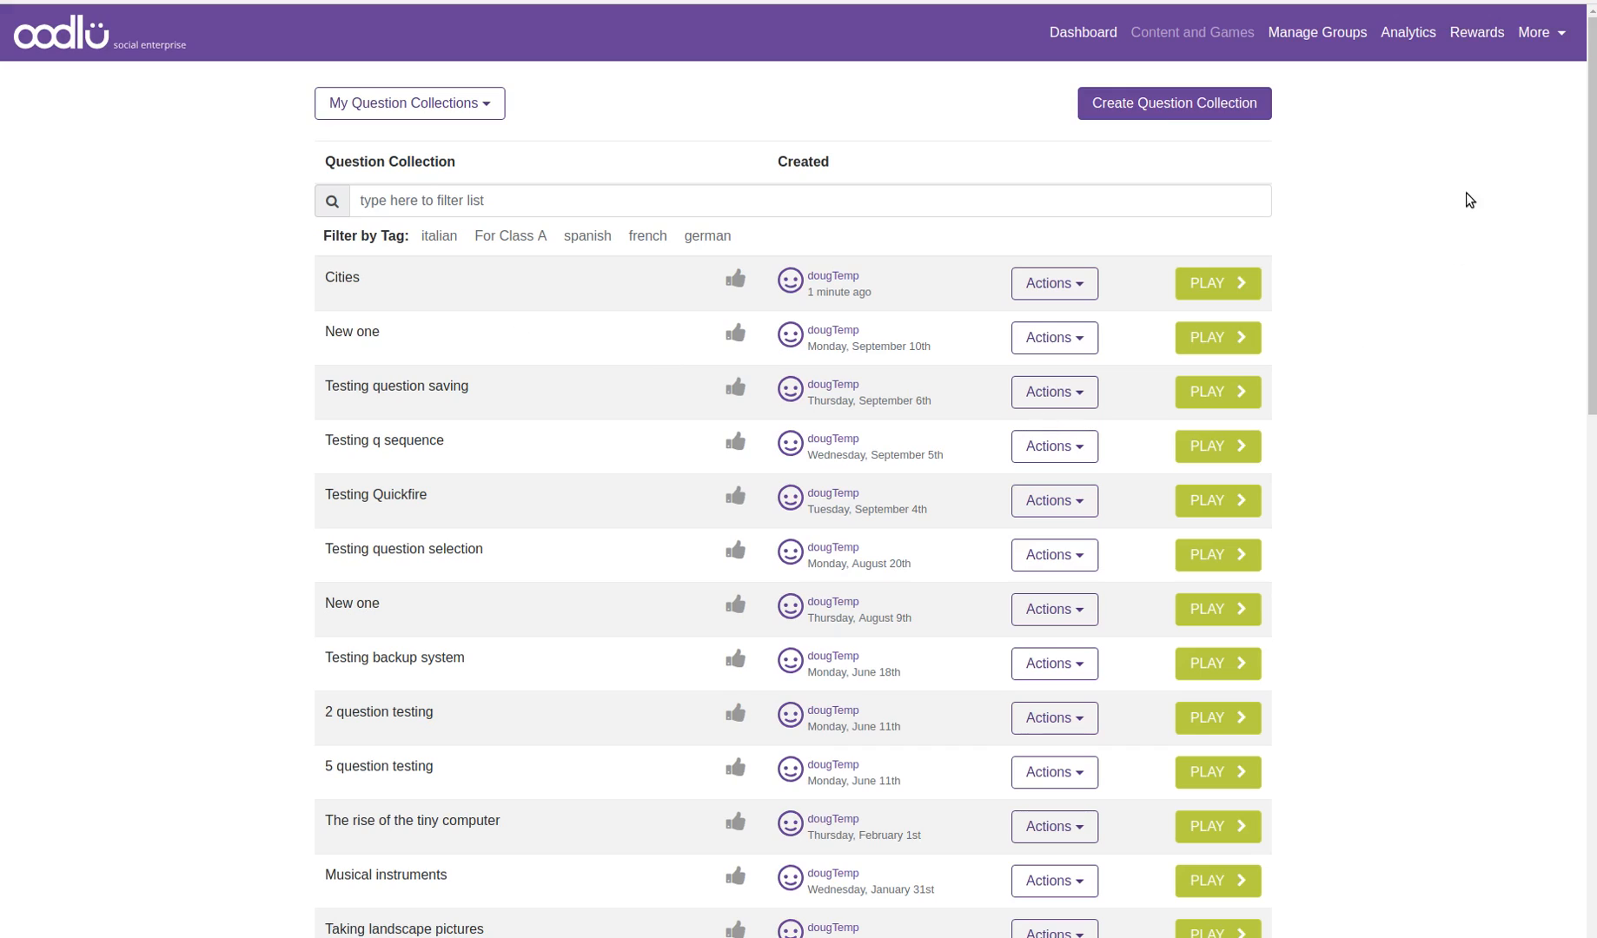
Step: Log out and log in to the student account with its username and password, declining to save the password in the browser
{"action": "left_click", "coordinate": [1551, 32]}
{"action": "left_click", "coordinate": [1425, 150]}
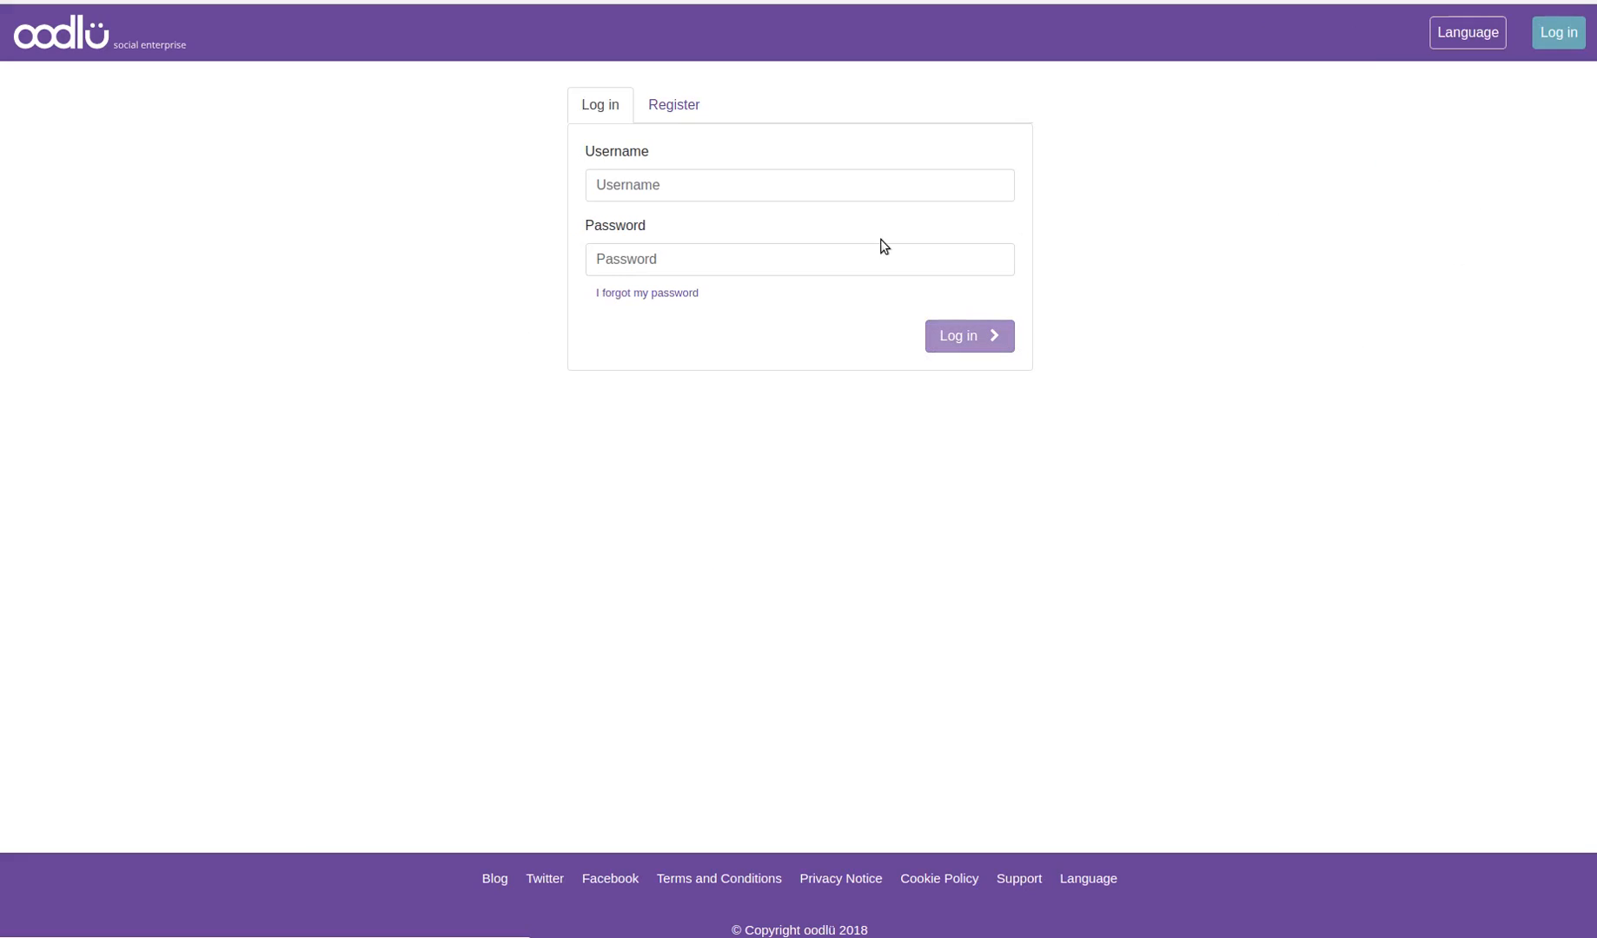
{"action": "left_click", "coordinate": [747, 185]}
{"action": "type", "text": "rocket"}
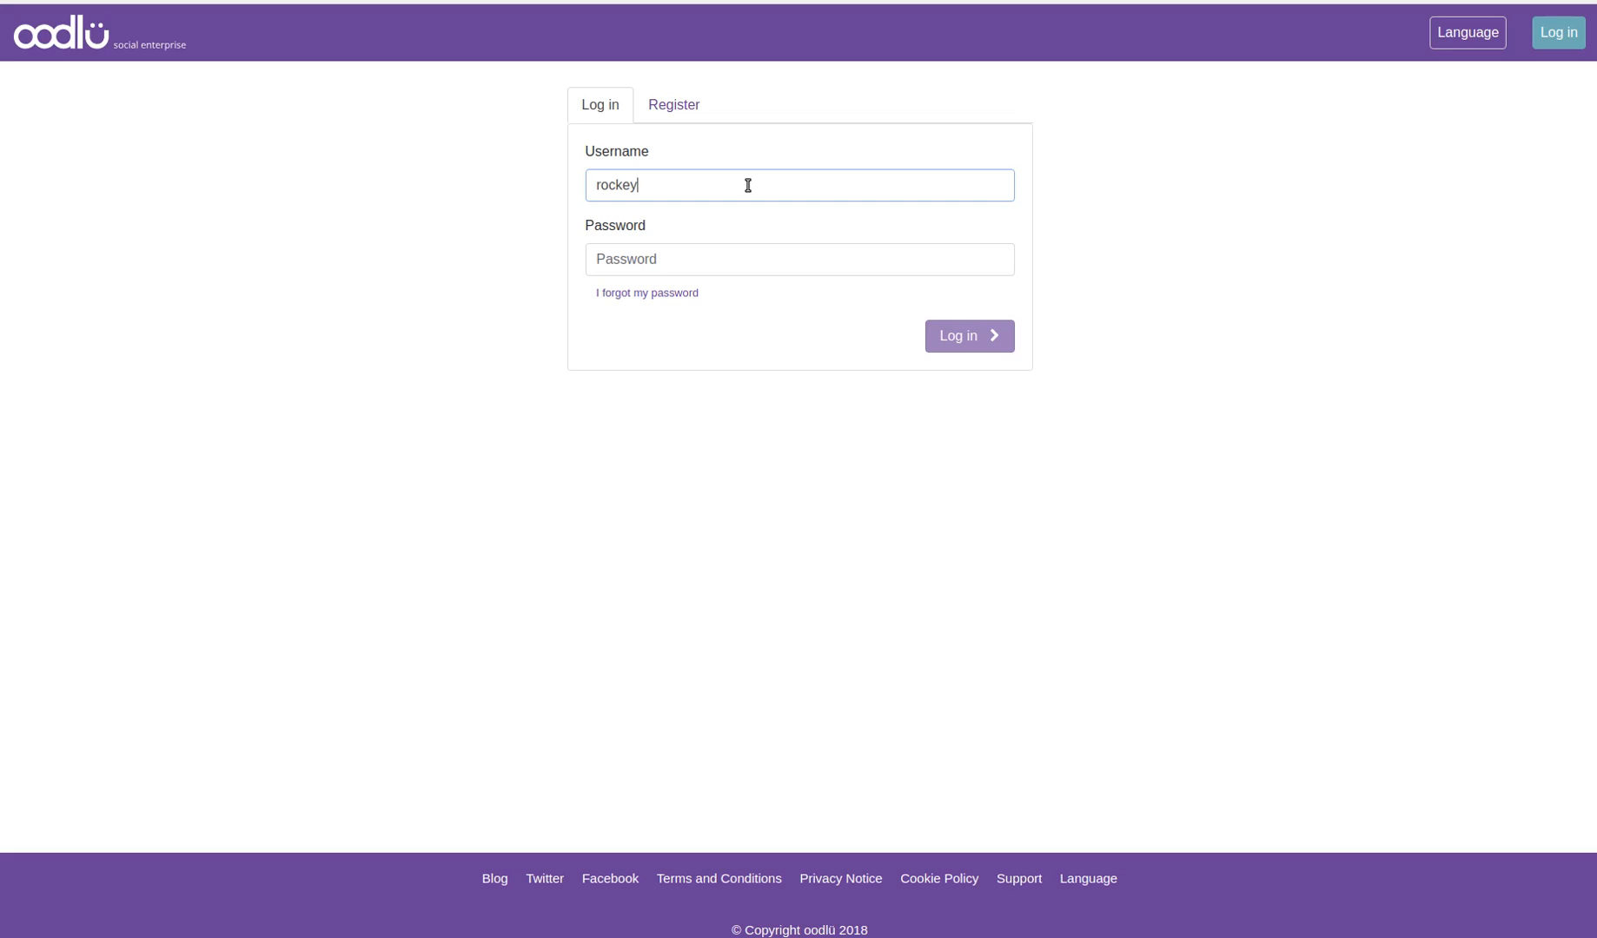
{"action": "type", "text": "boy"}
{"action": "key", "text": "Tab"}
{"action": "type", "text": "*******"}
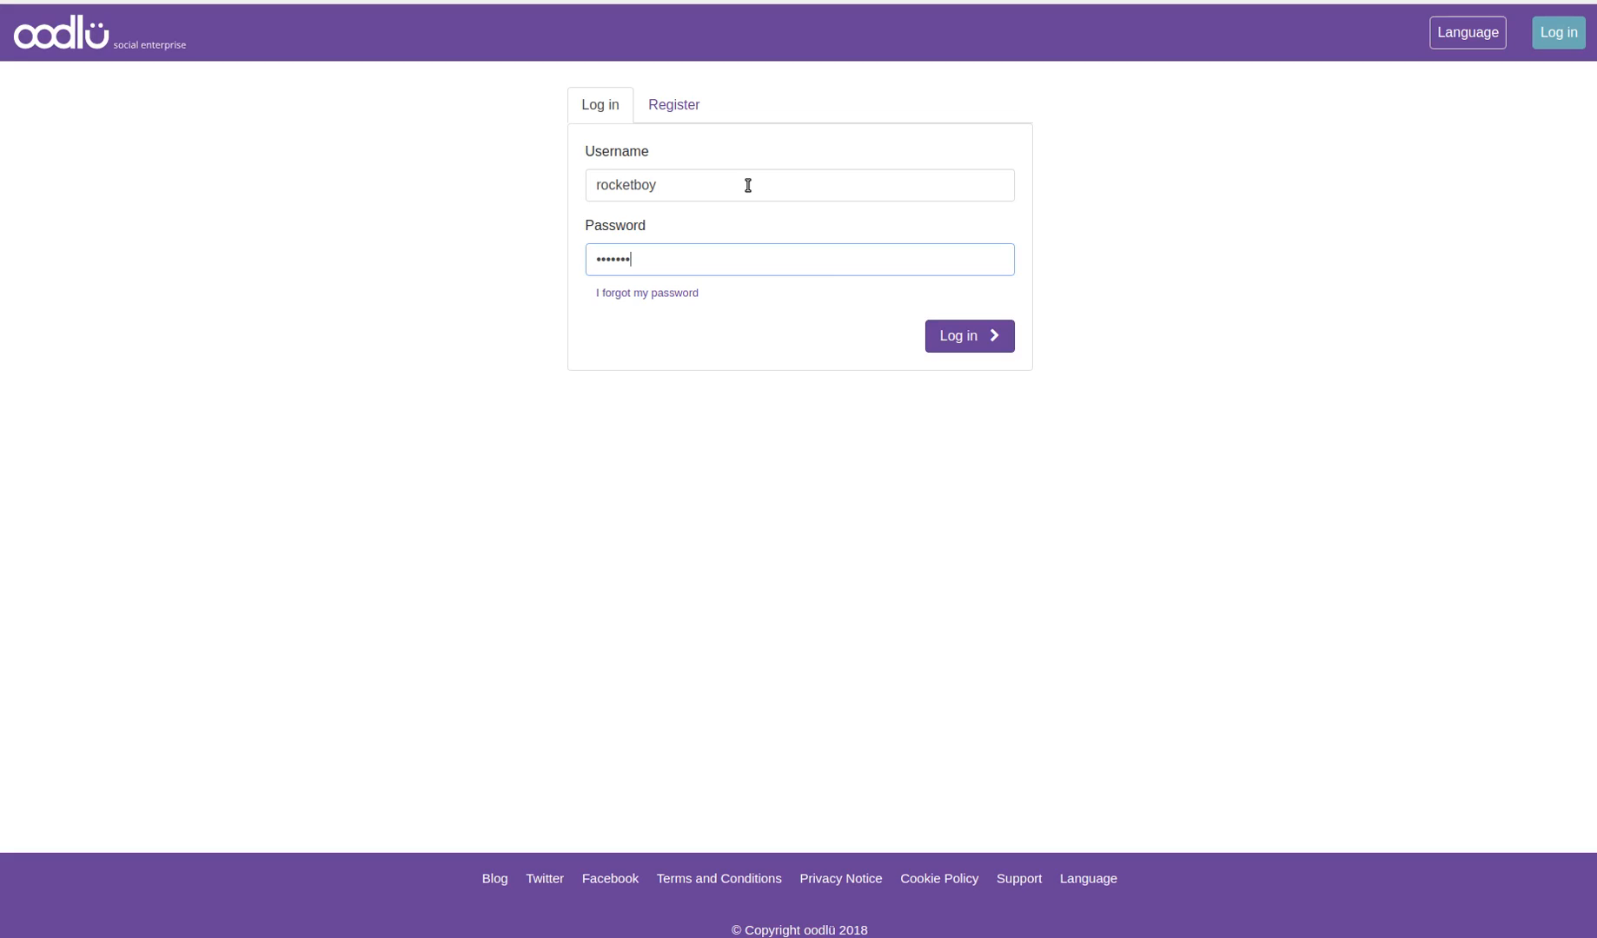
{"action": "left_click", "coordinate": [933, 348]}
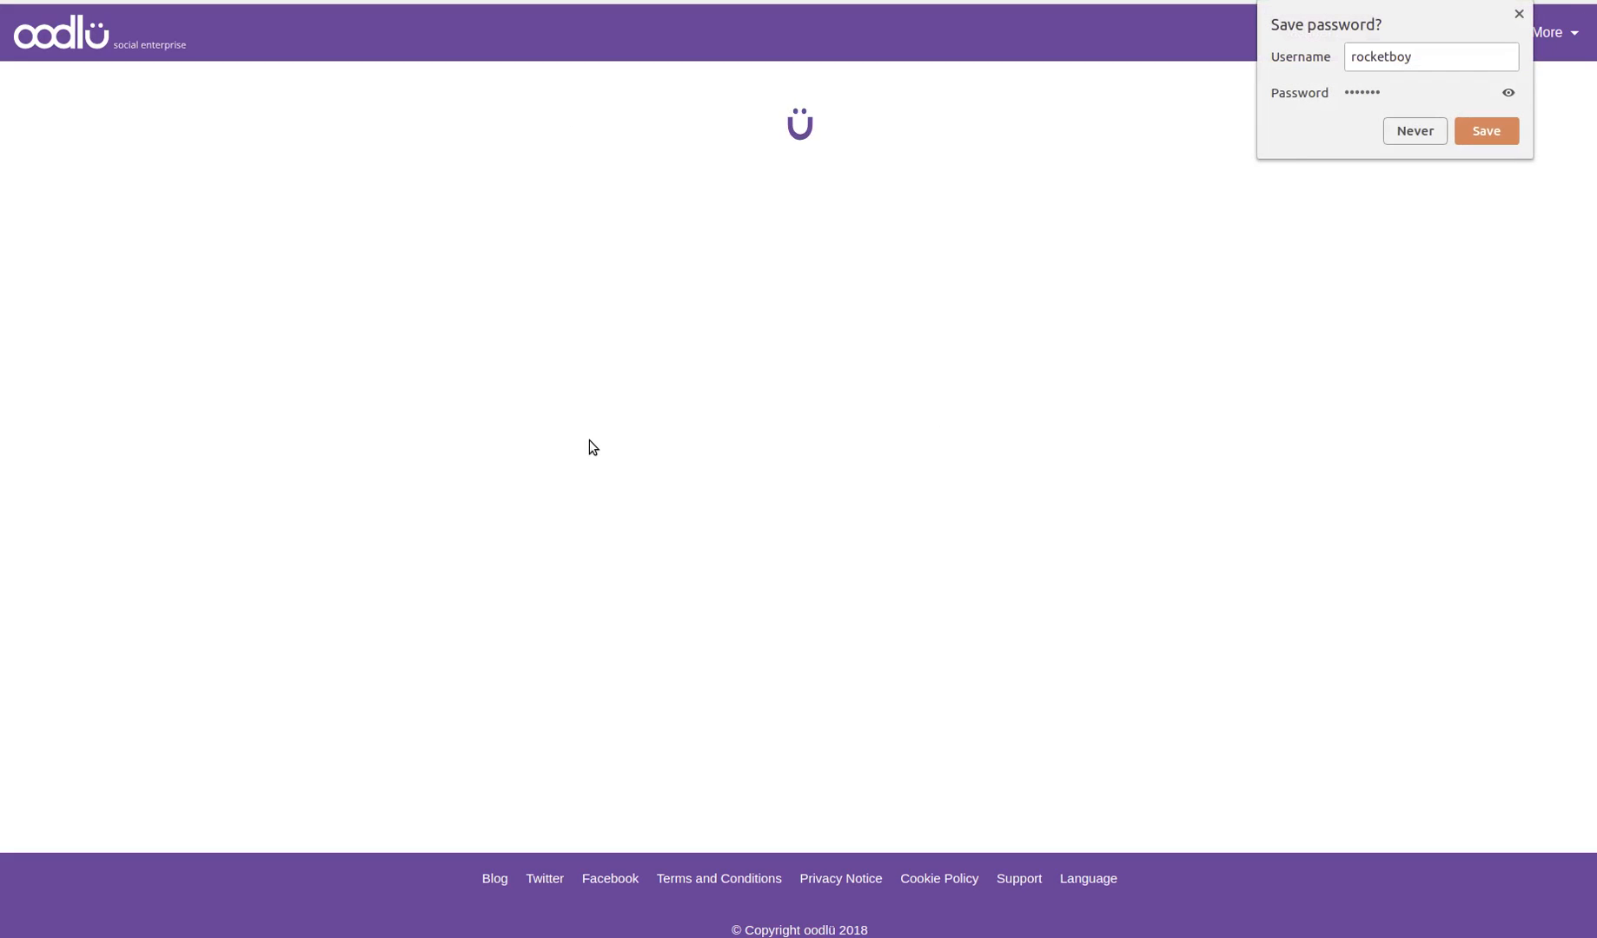
{"action": "left_click", "coordinate": [1415, 133]}
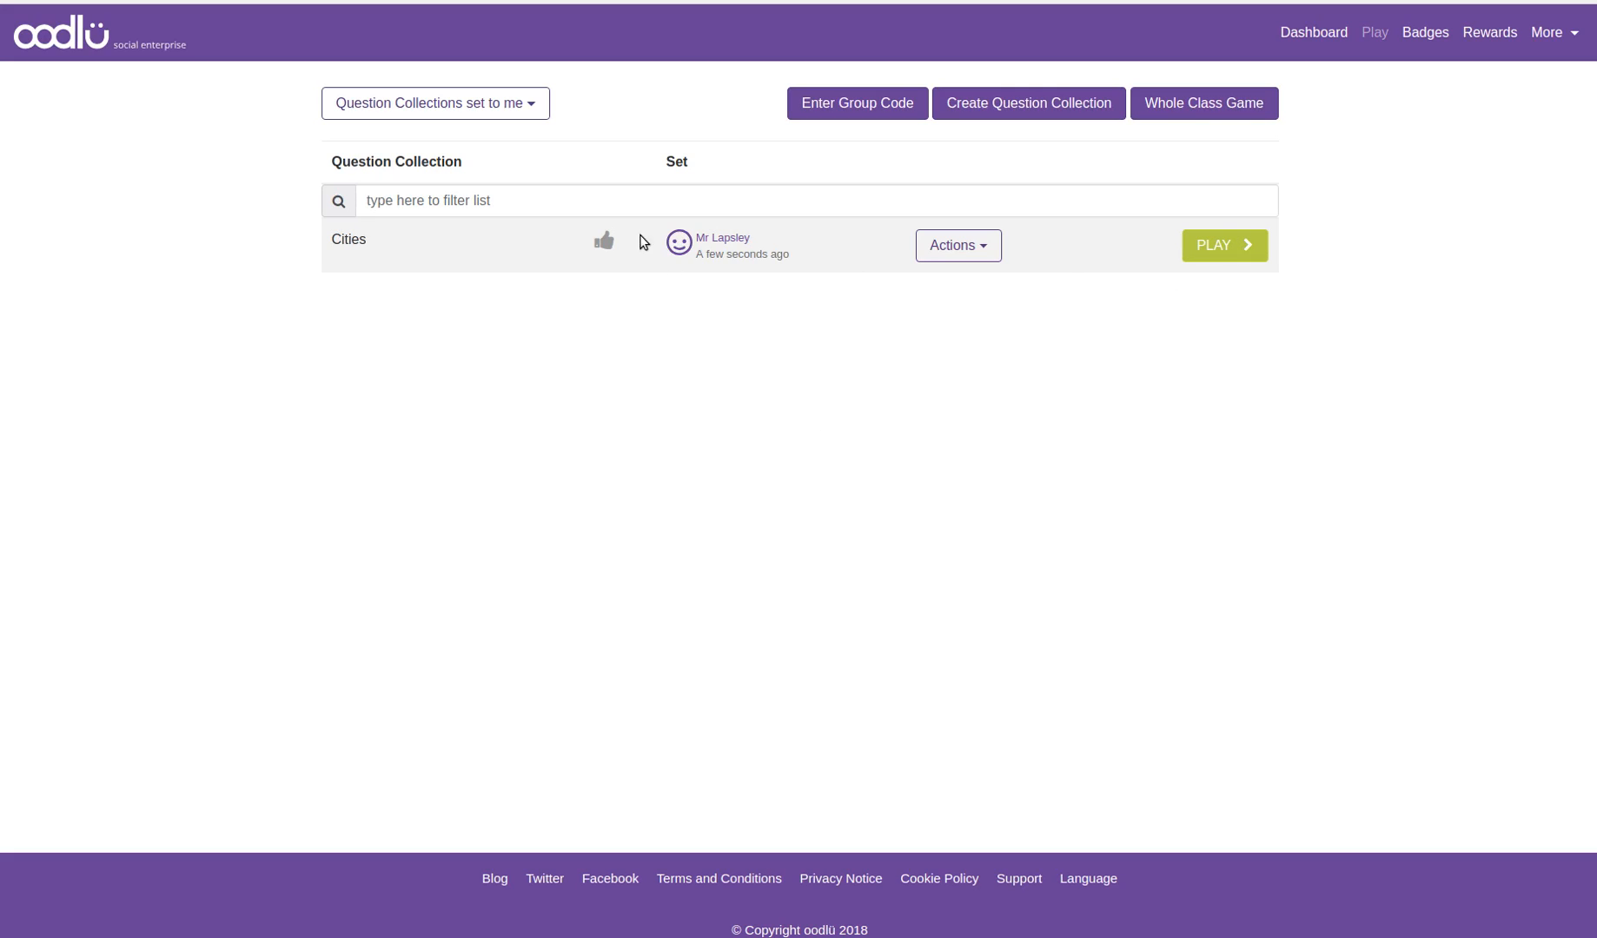
Step: View the games available for playing the Cities collection and return to the list of collections set to the student
{"action": "left_click", "coordinate": [1233, 249]}
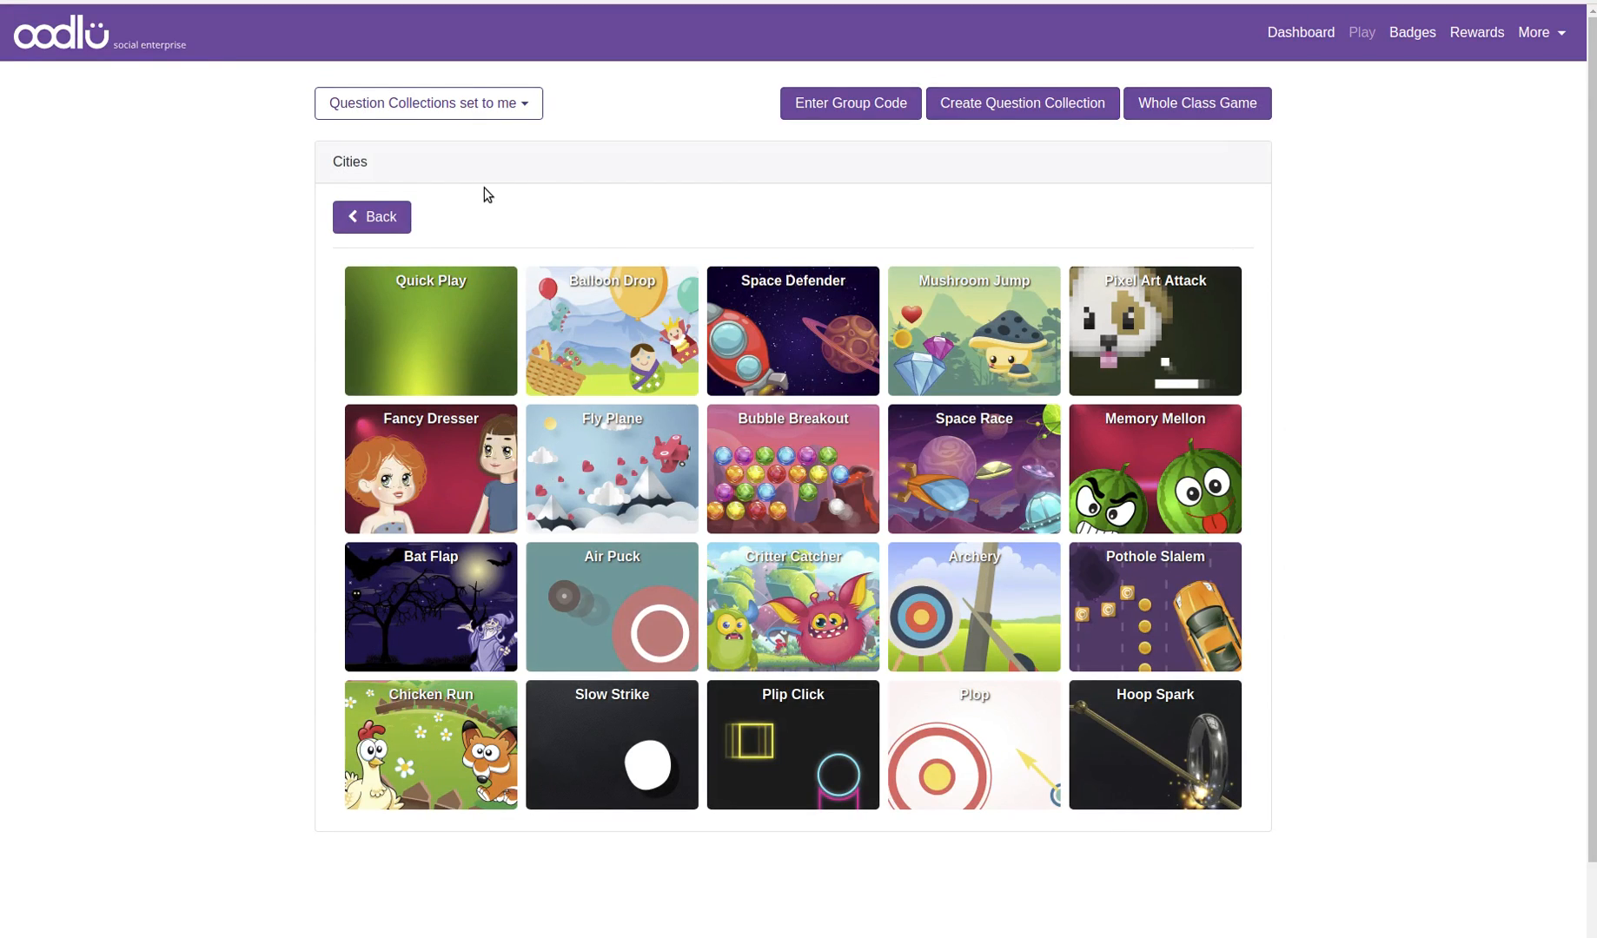
{"action": "left_click", "coordinate": [385, 217]}
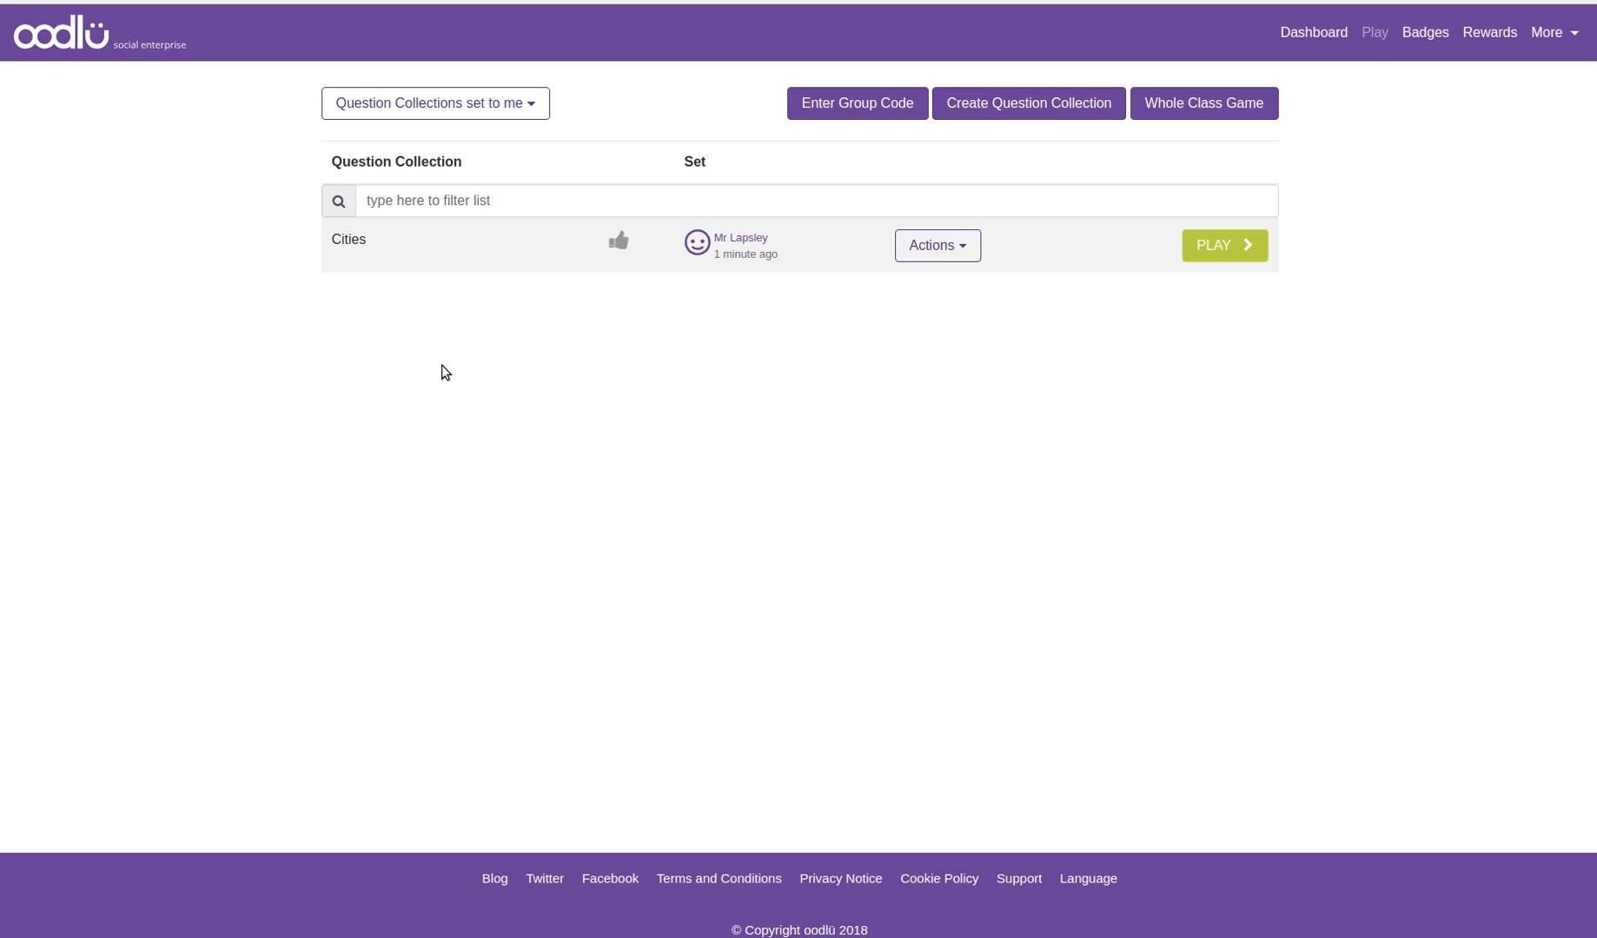